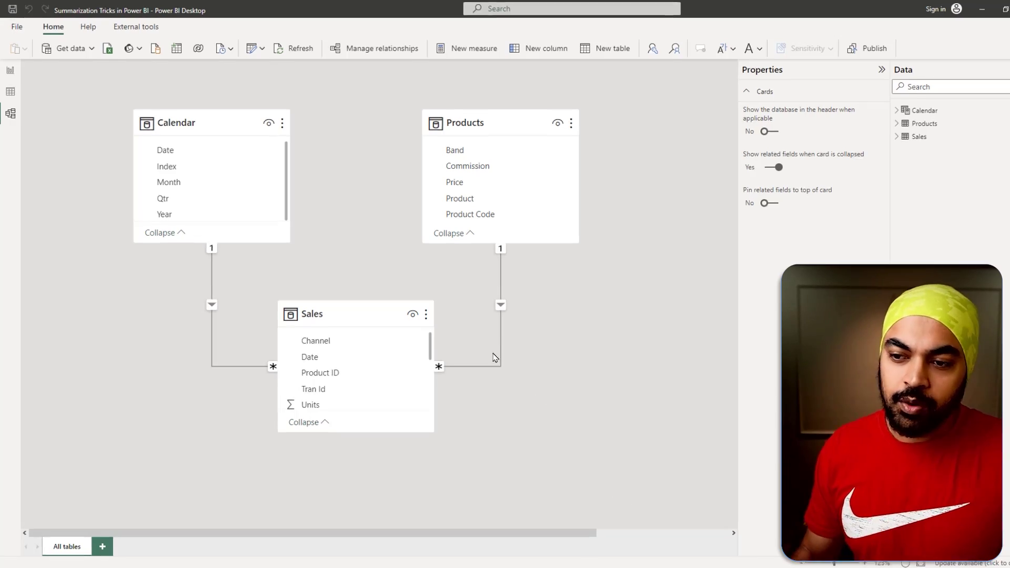
# Step: Inspect the Sales, Calendar and Products tables in the data model diagram
pyautogui.moveTo(317, 327); pyautogui.dragTo(315, 332)
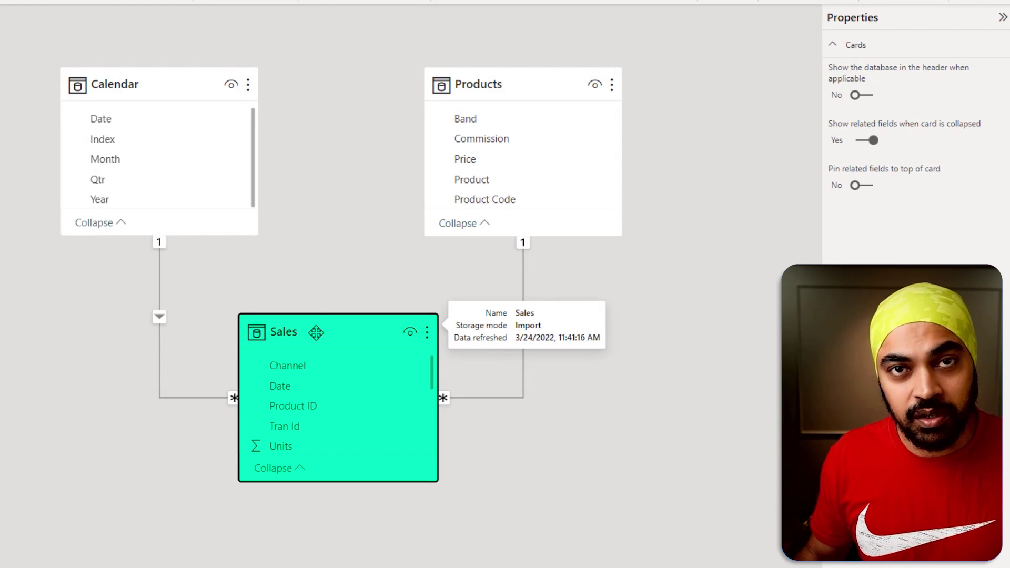
pyautogui.moveTo(165, 87)
pyautogui.mouseDown()
pyautogui.moveTo(163, 74)
pyautogui.moveTo(164, 105)
pyautogui.mouseUp()
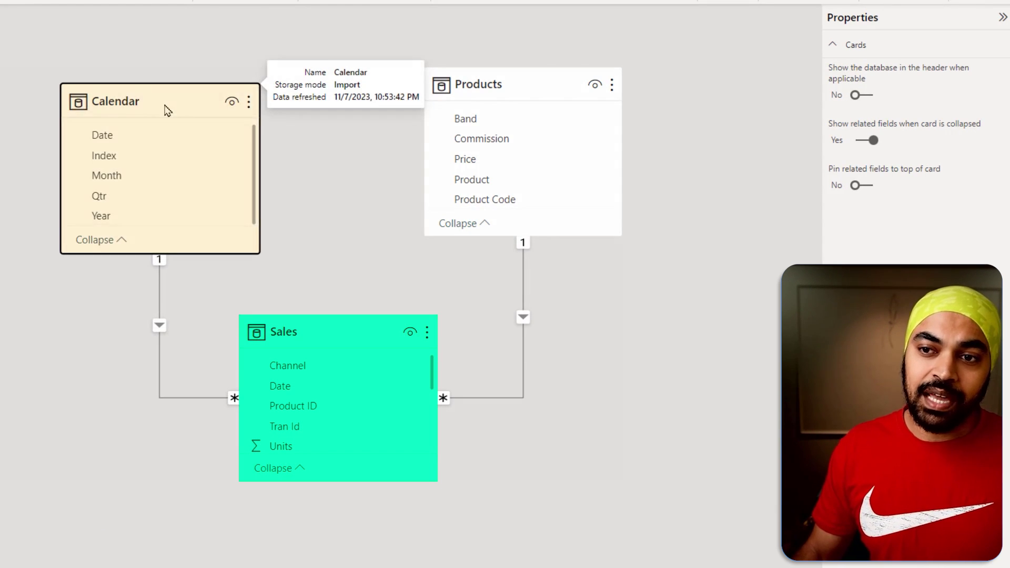
pyautogui.moveTo(517, 88); pyautogui.dragTo(518, 97)
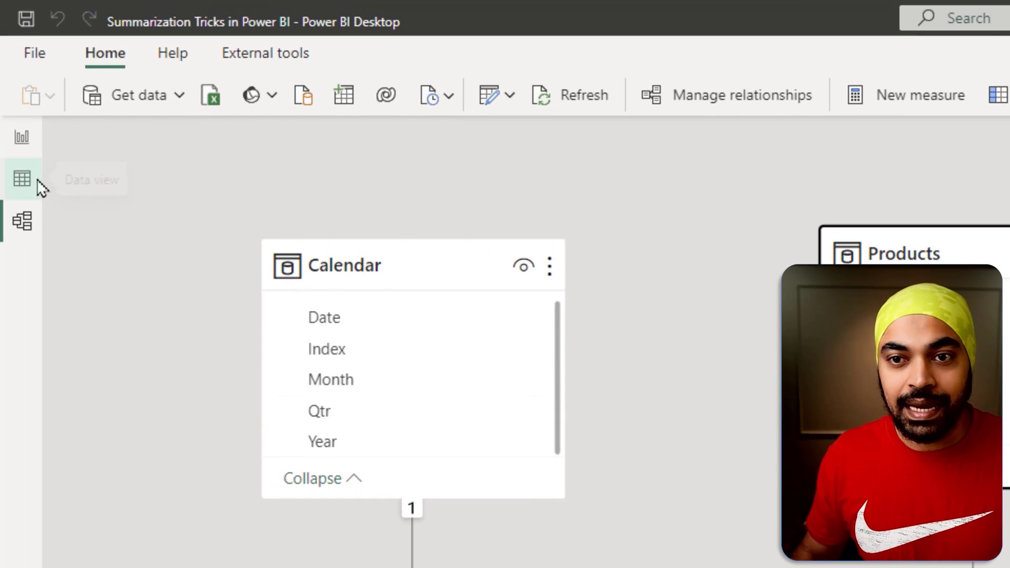
# Step: Review the Sales table's Tran Id, Date, Product ID, Units and Channel columns in the data view
pyautogui.click(38, 181)
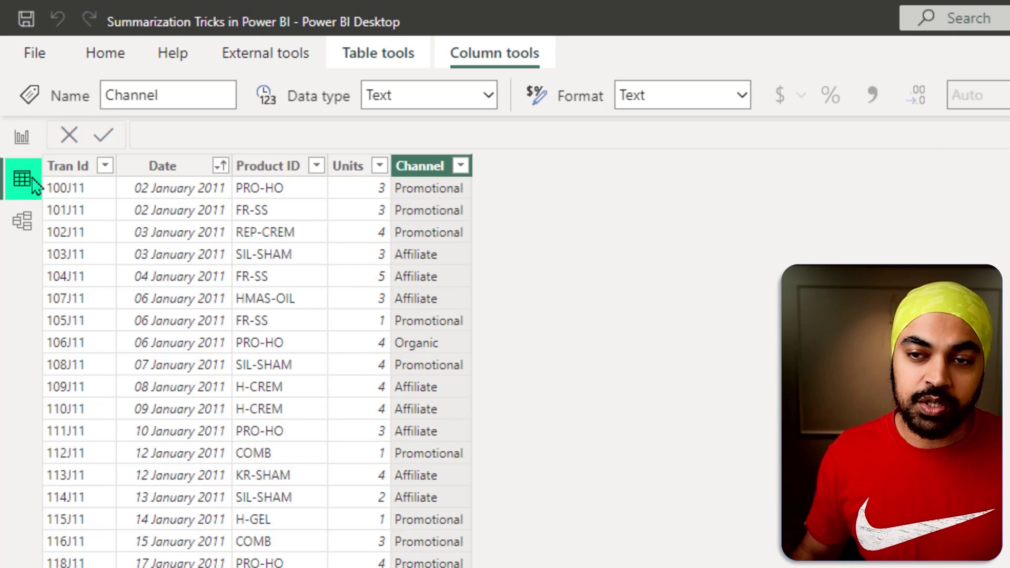
pyautogui.click(79, 166)
pyautogui.click(174, 170)
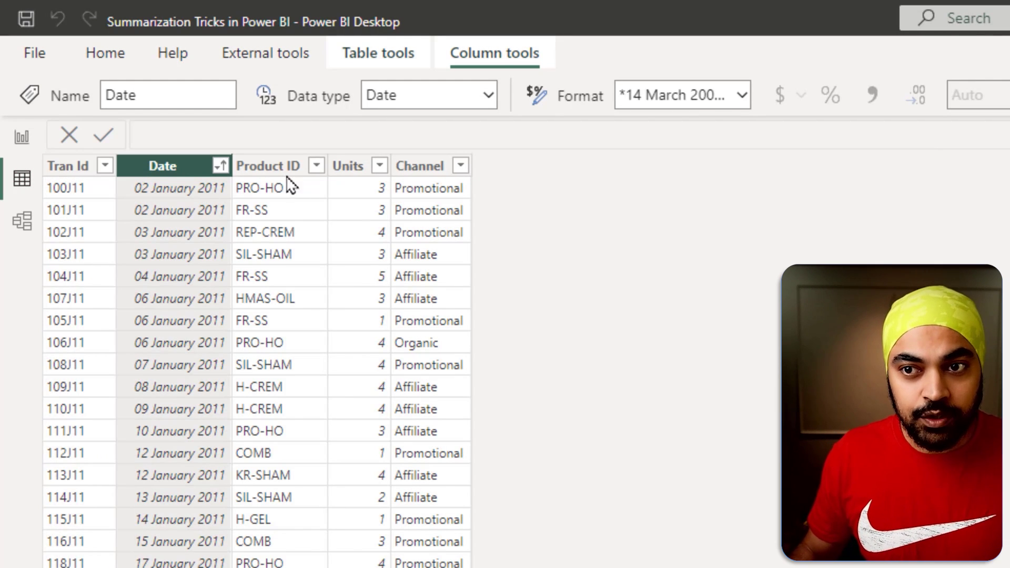
pyautogui.click(291, 180)
pyautogui.click(352, 179)
pyautogui.click(414, 179)
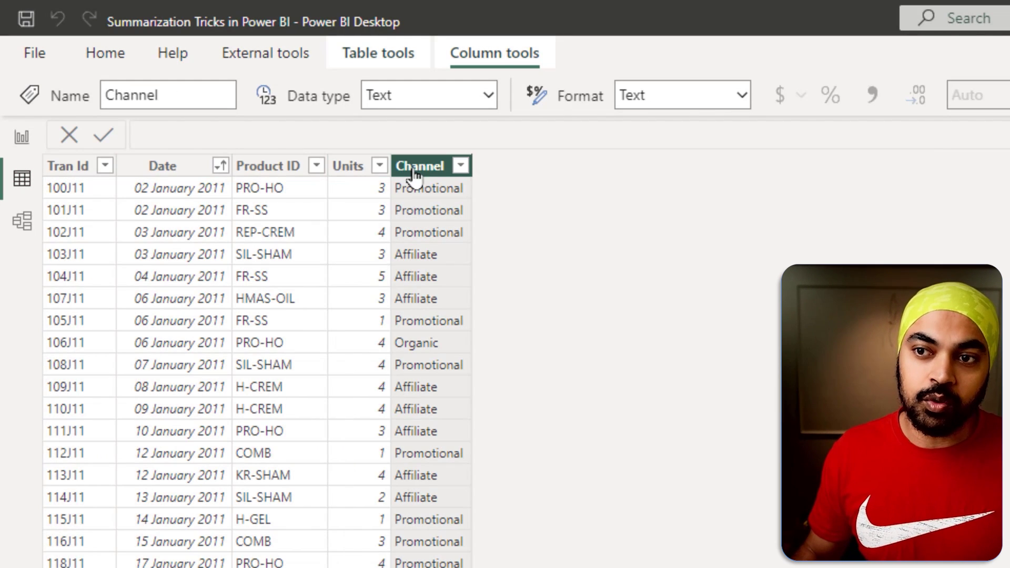
# Step: Add the Daily Avg Units measure to the report's Channel matrix
pyautogui.click(22, 139)
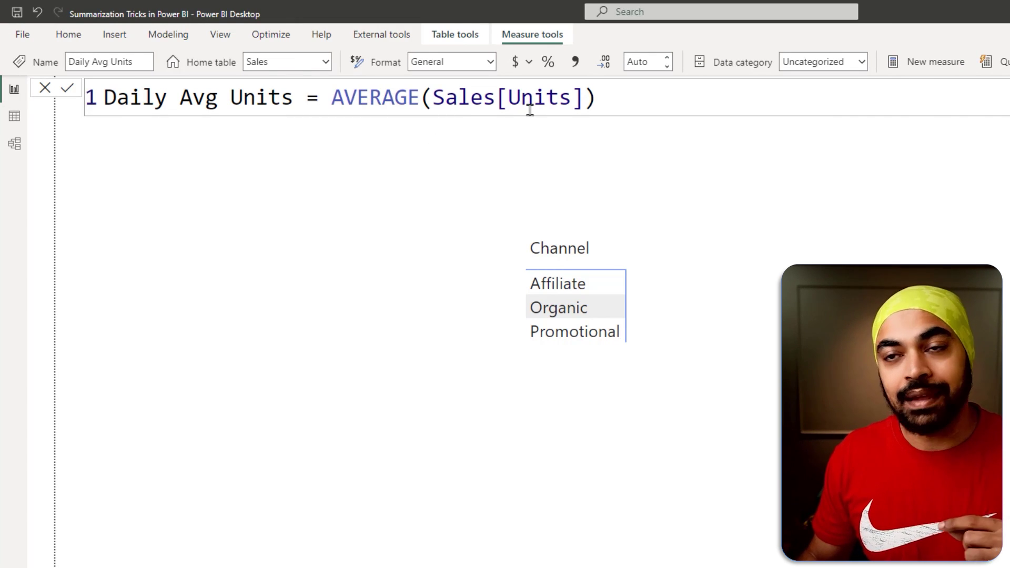
pyautogui.moveTo(943, 159); pyautogui.dragTo(351, 168)
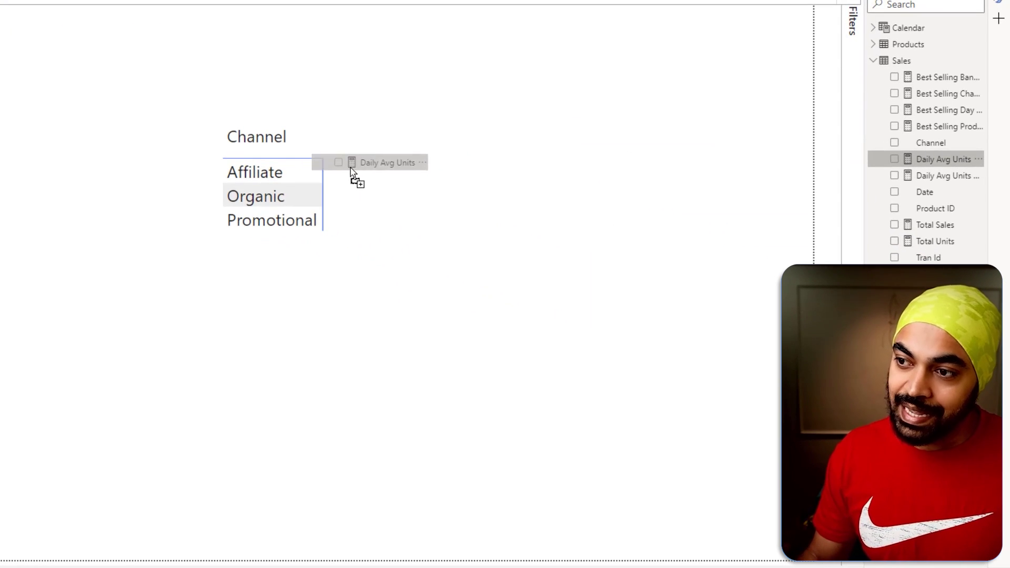
pyautogui.moveTo(311, 215); pyautogui.dragTo(313, 216)
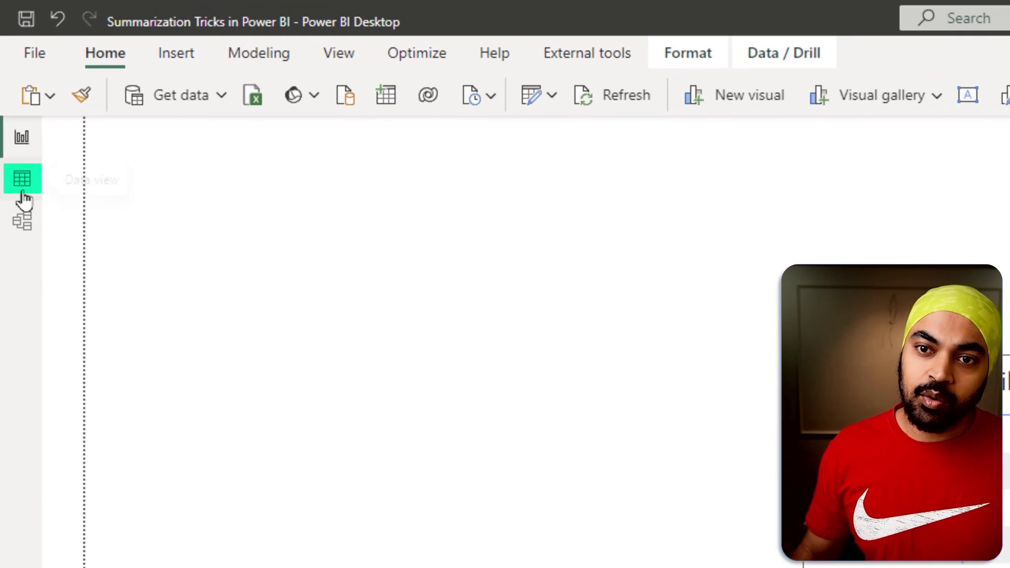
# Step: Check the dates in the Sales rows and add the corrected Daily Avg Units measure, based on [Unique Days], to the Channel matrix
pyautogui.click(23, 196)
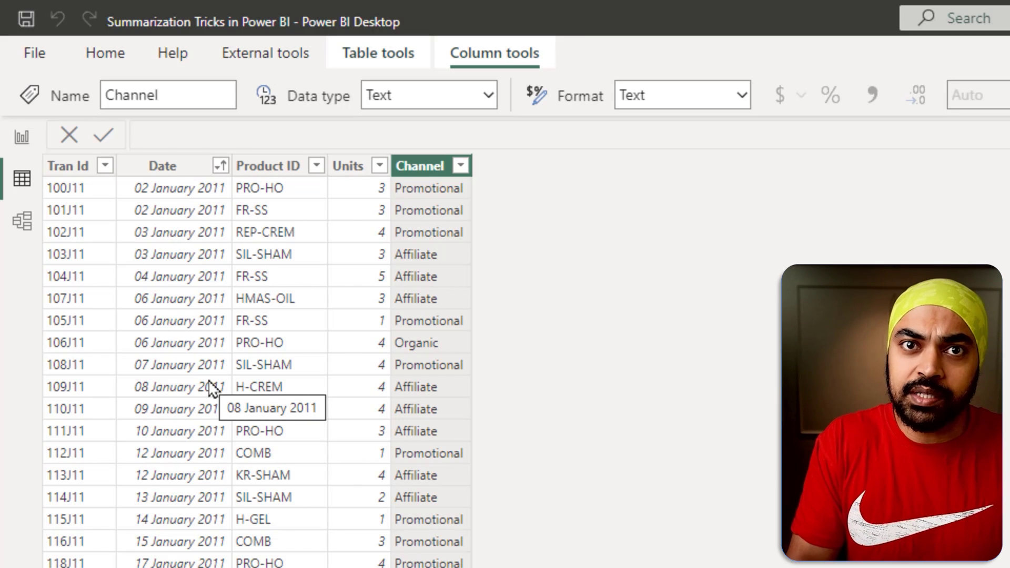
pyautogui.click(21, 139)
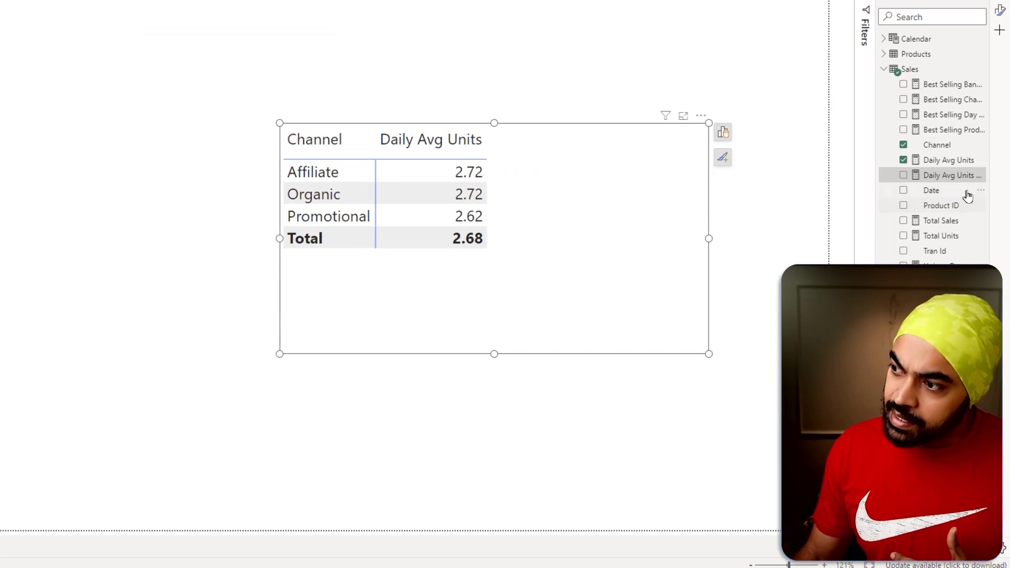
pyautogui.click(942, 178)
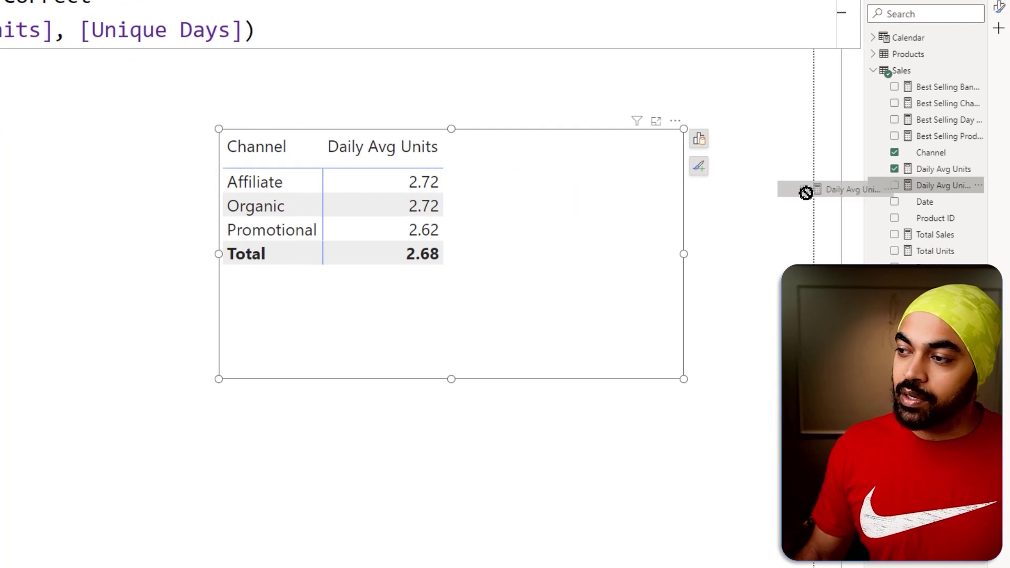
pyautogui.moveTo(806, 193); pyautogui.dragTo(550, 248)
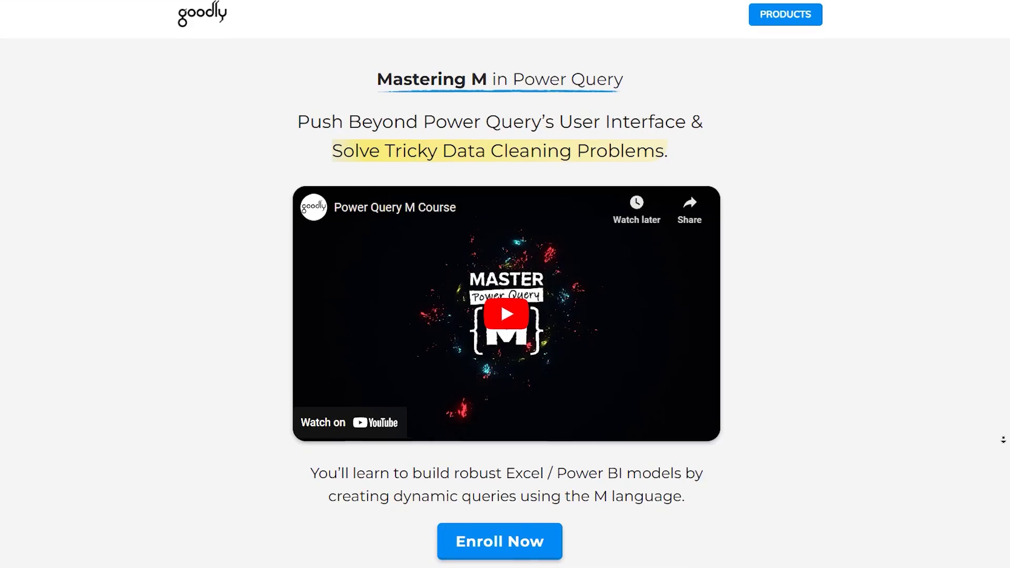
pyautogui.scroll(-2, 505, 284)
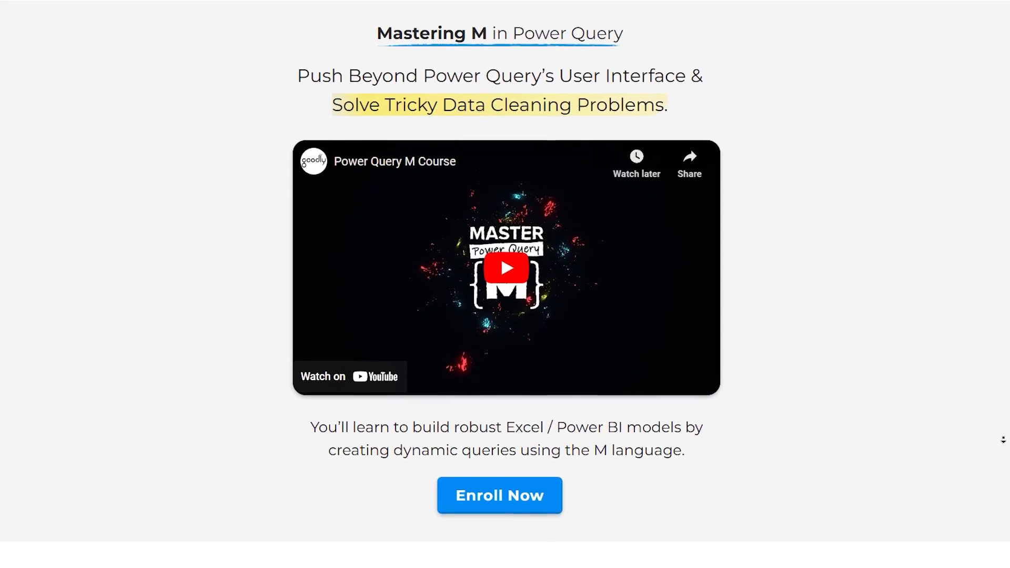
pyautogui.scroll(-2, 1003, 440)
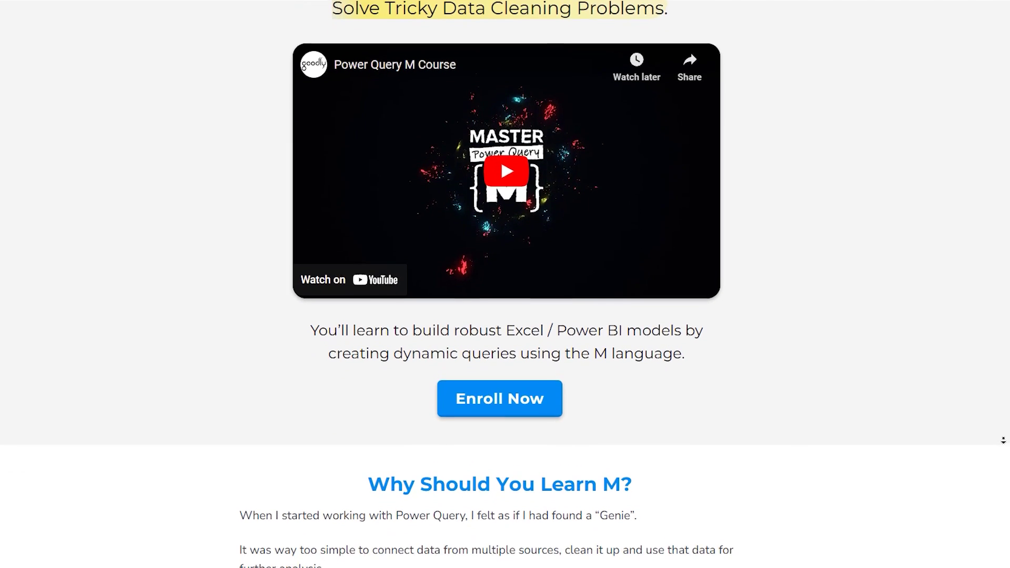
pyautogui.scroll(-2, 1003, 441)
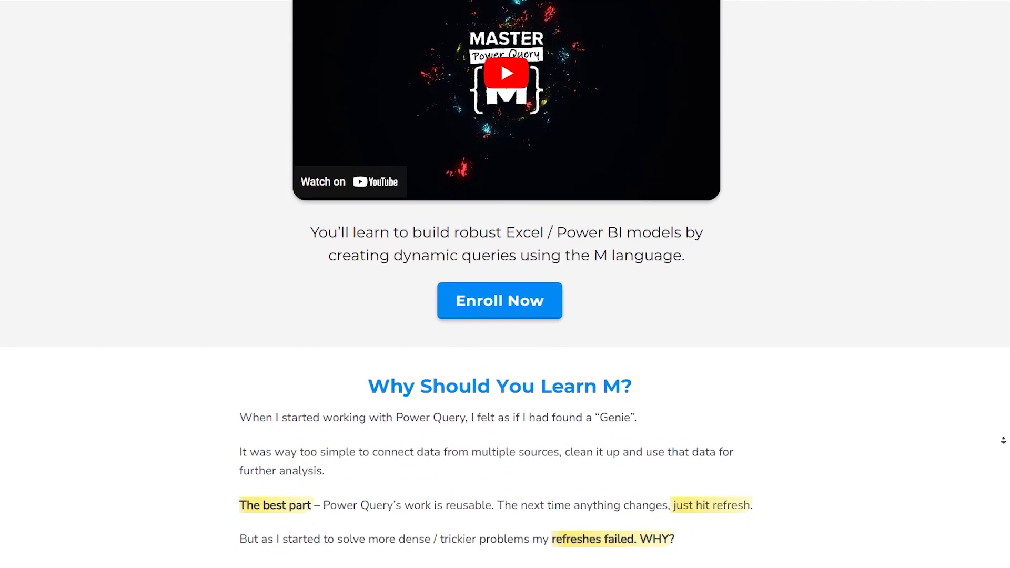
pyautogui.scroll(-2, 1002, 441)
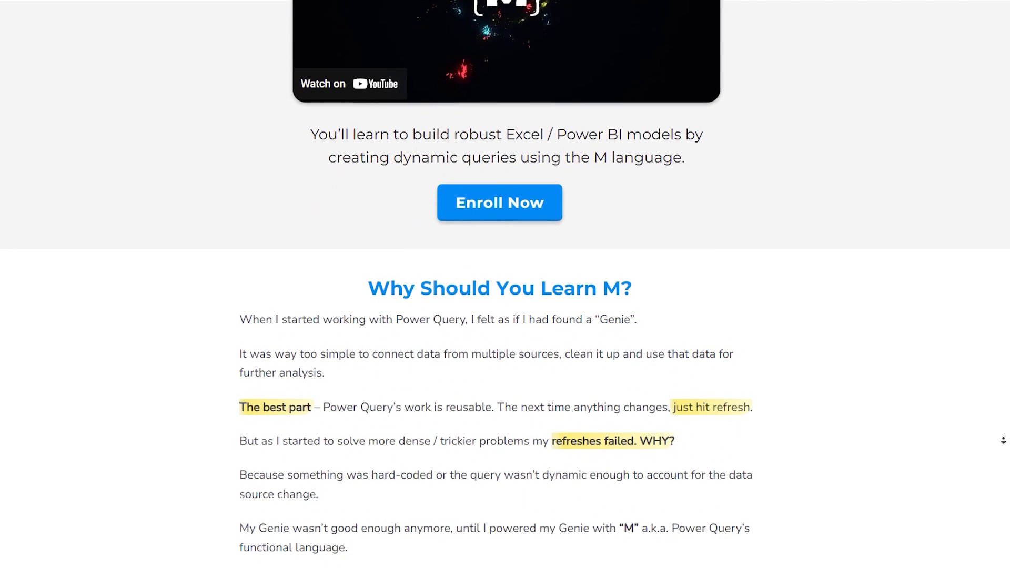
pyautogui.scroll(-2, 1003, 441)
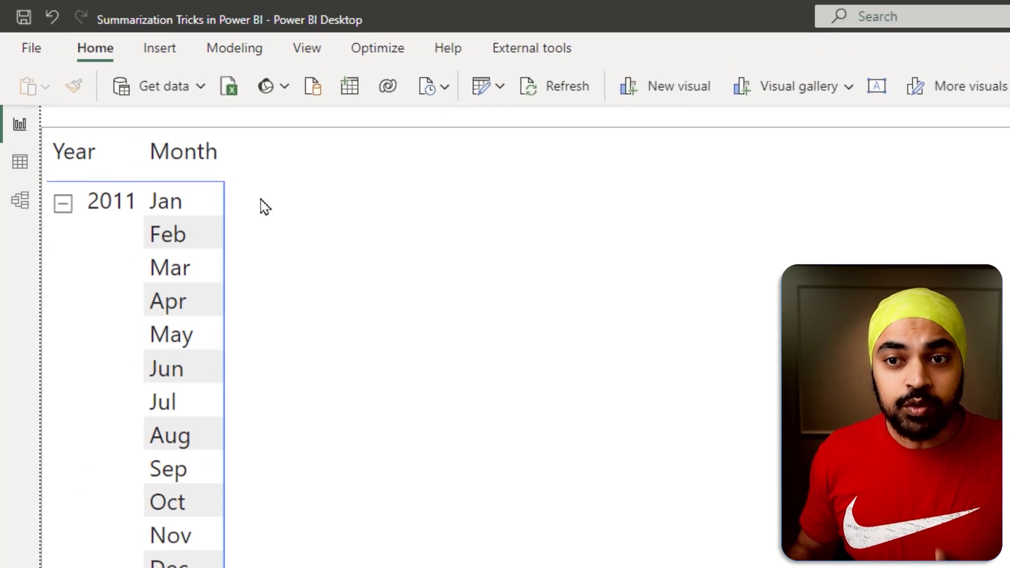
# Step: Review the Sales transaction rows and the Calendar table's place in the data model
pyautogui.click(29, 191)
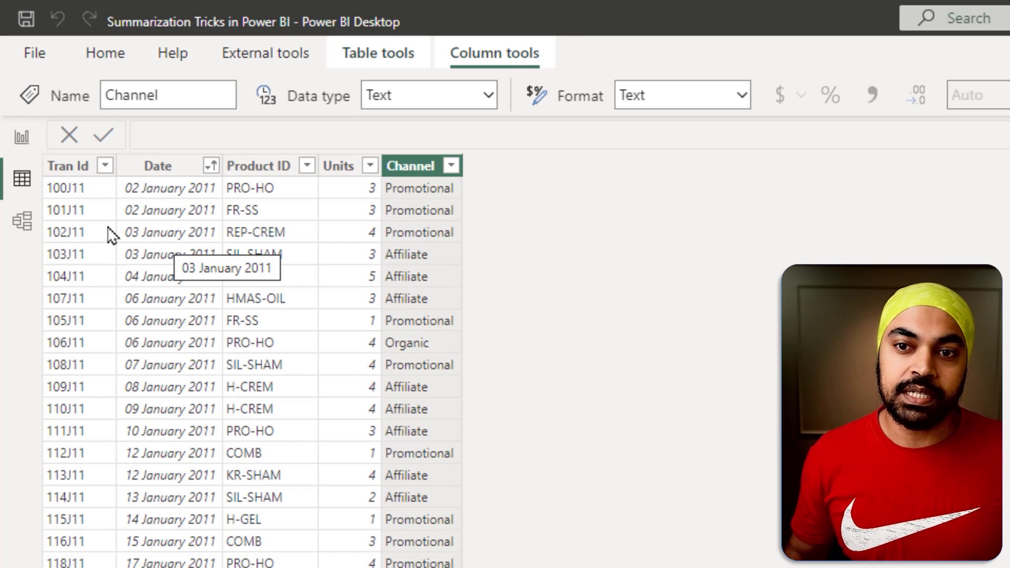
pyautogui.click(23, 223)
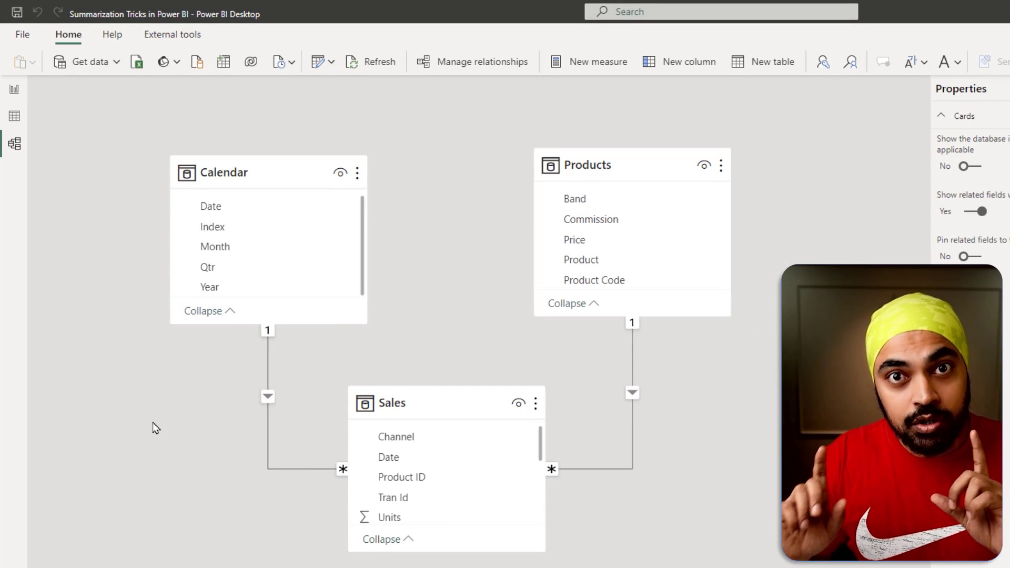
pyautogui.click(259, 173)
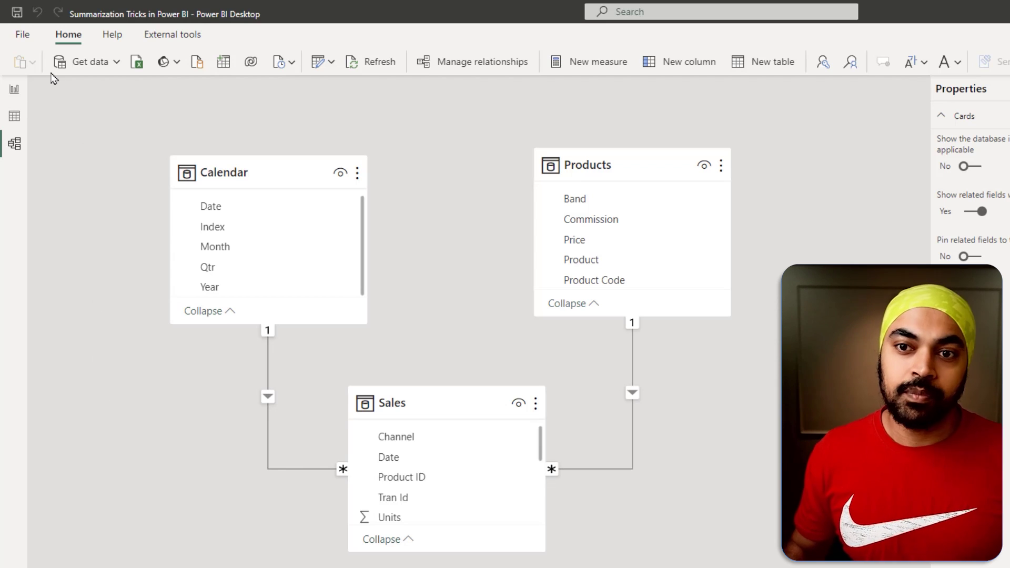
# Step: Add the Best Selling Day Sales measure to the report's Year and Month matrix
pyautogui.click(14, 89)
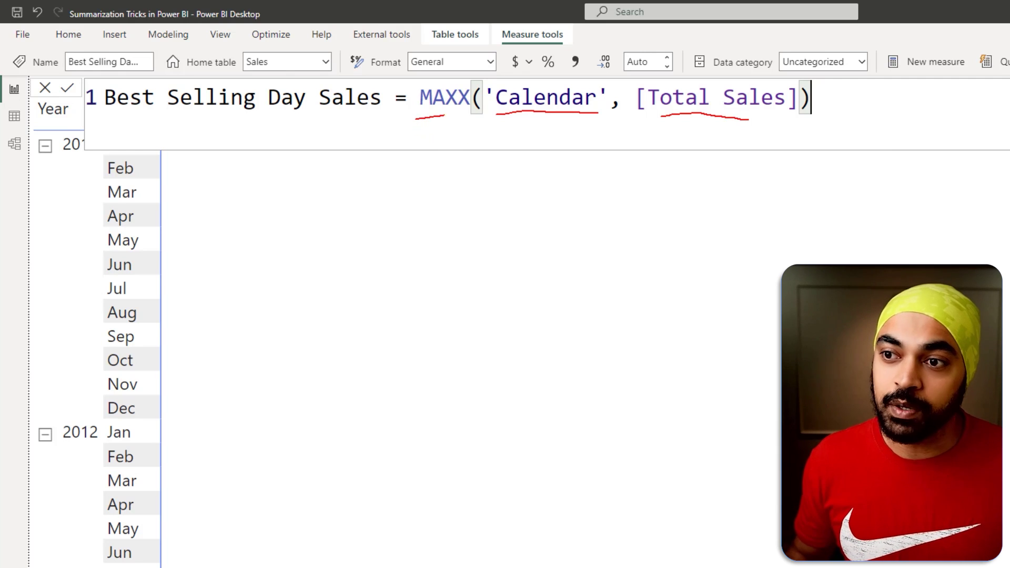
pyautogui.moveTo(373, 157); pyautogui.dragTo(233, 167)
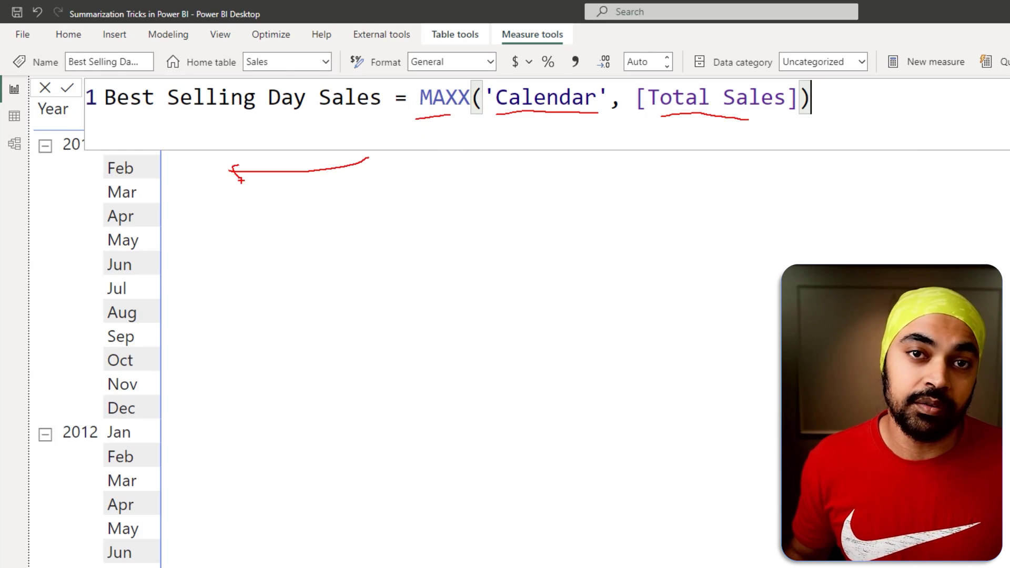
pyautogui.press('Escape')
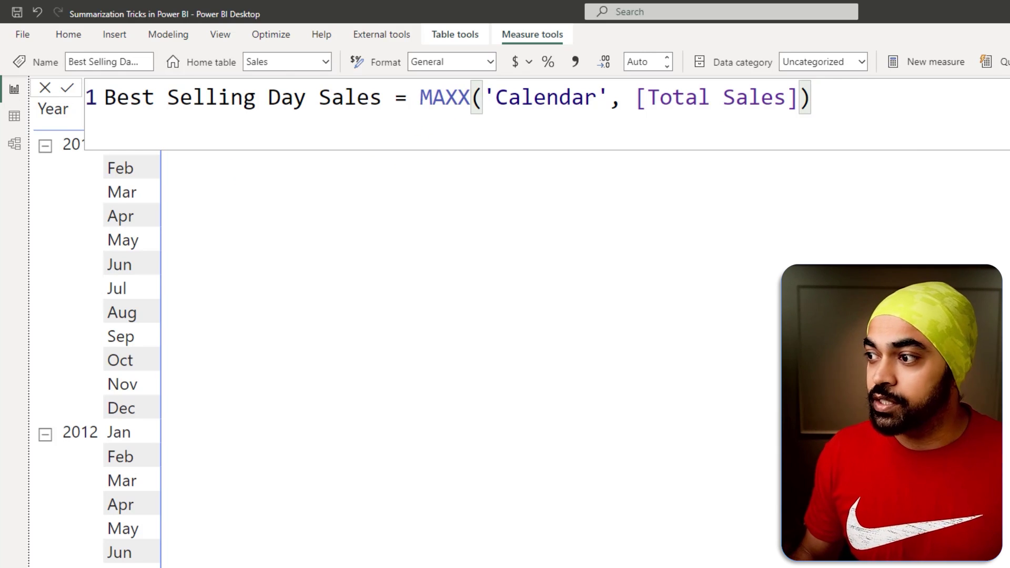
pyautogui.moveTo(994, 237); pyautogui.dragTo(424, 241)
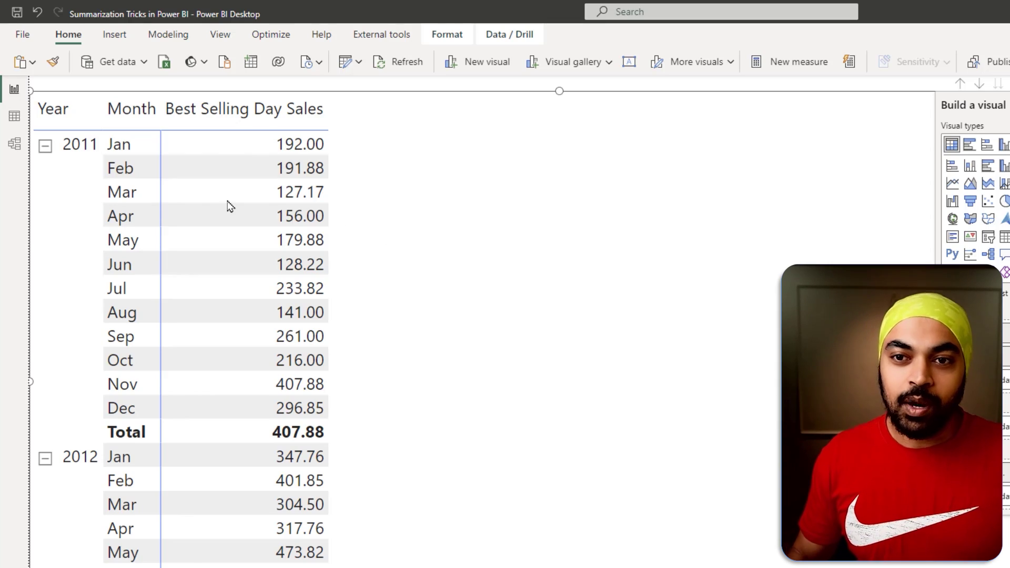
# Step: Add a calculated column to the Calendar table that returns [Total Sales] for each date
pyautogui.click(14, 116)
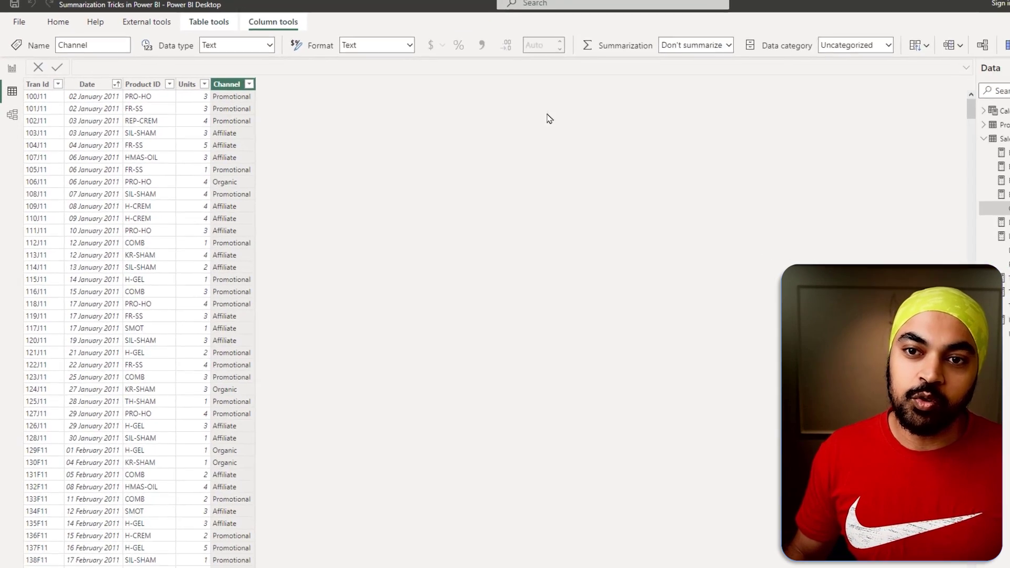
pyautogui.click(1000, 110)
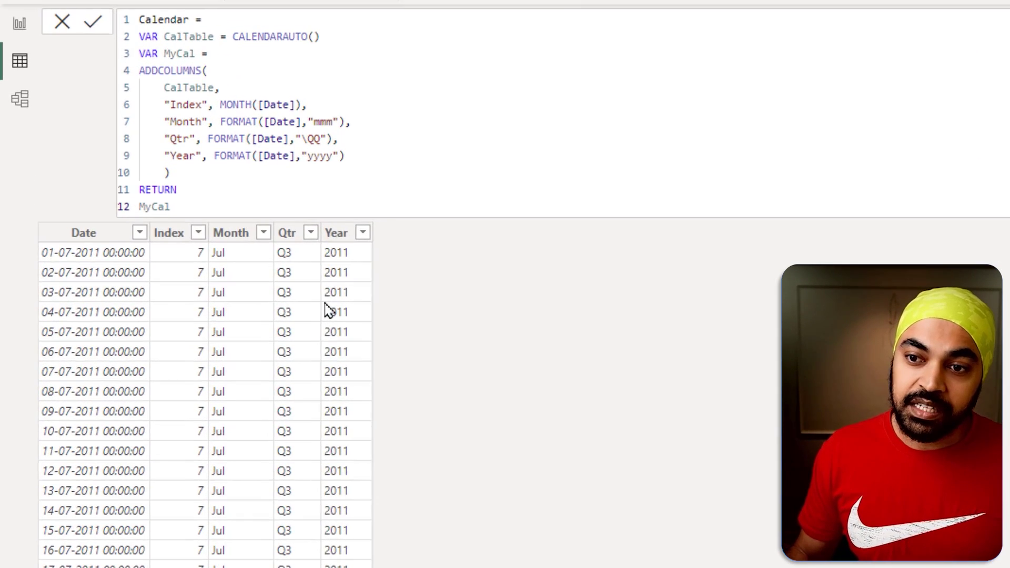
pyautogui.rightClick(325, 304)
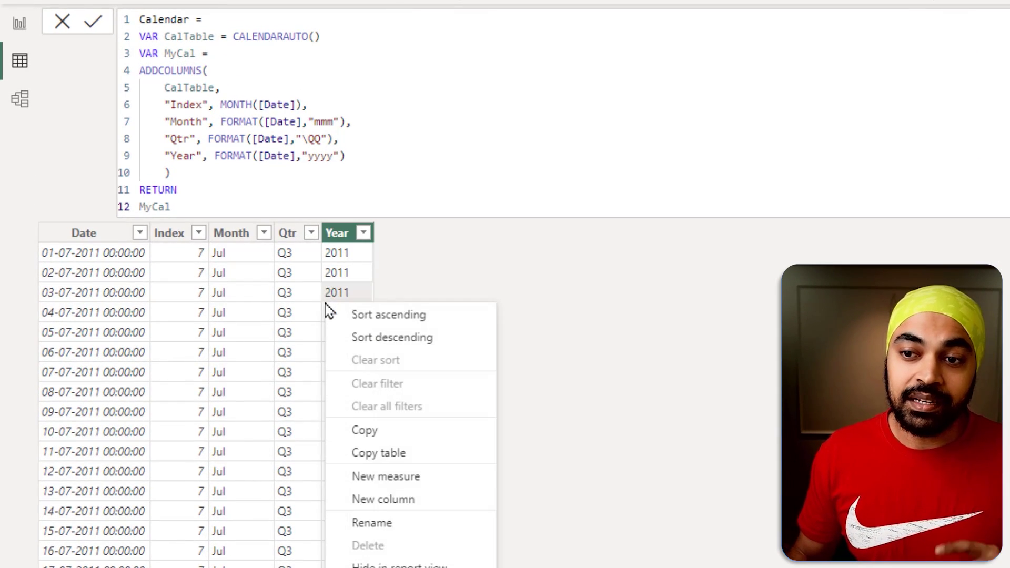
pyautogui.click(376, 499)
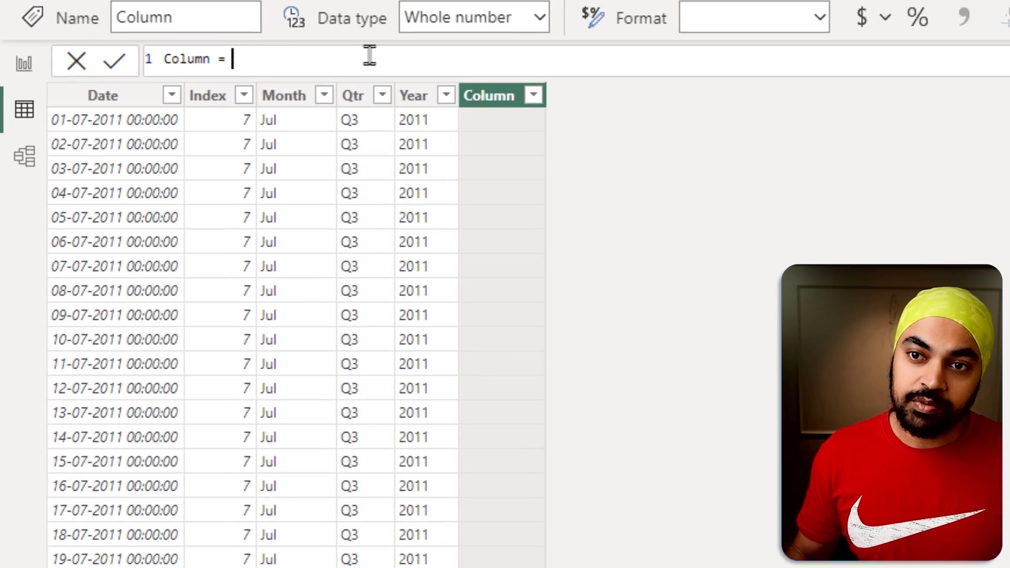
pyautogui.write('[tot')
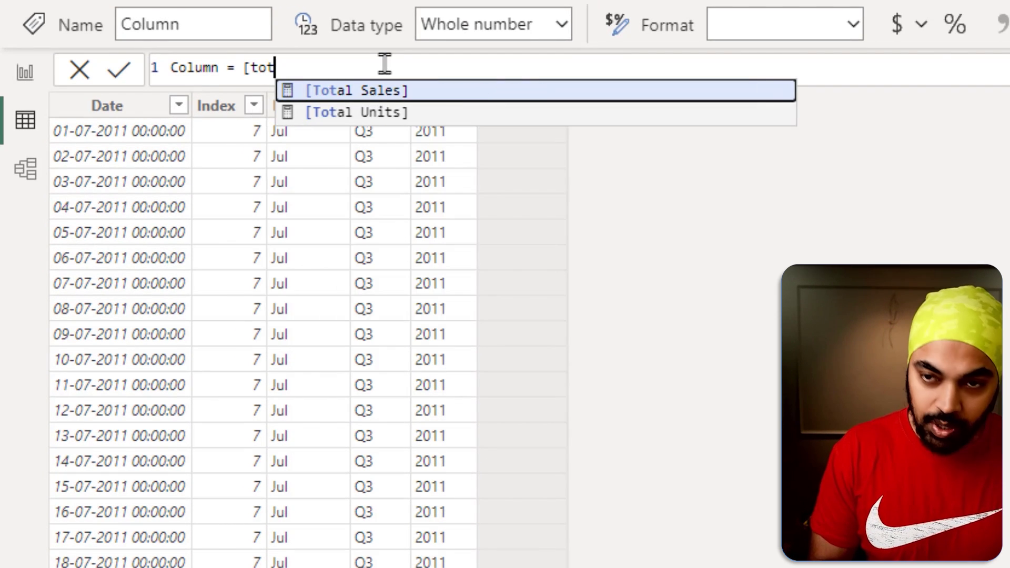
pyautogui.press('Tab')
pyautogui.press('Return')
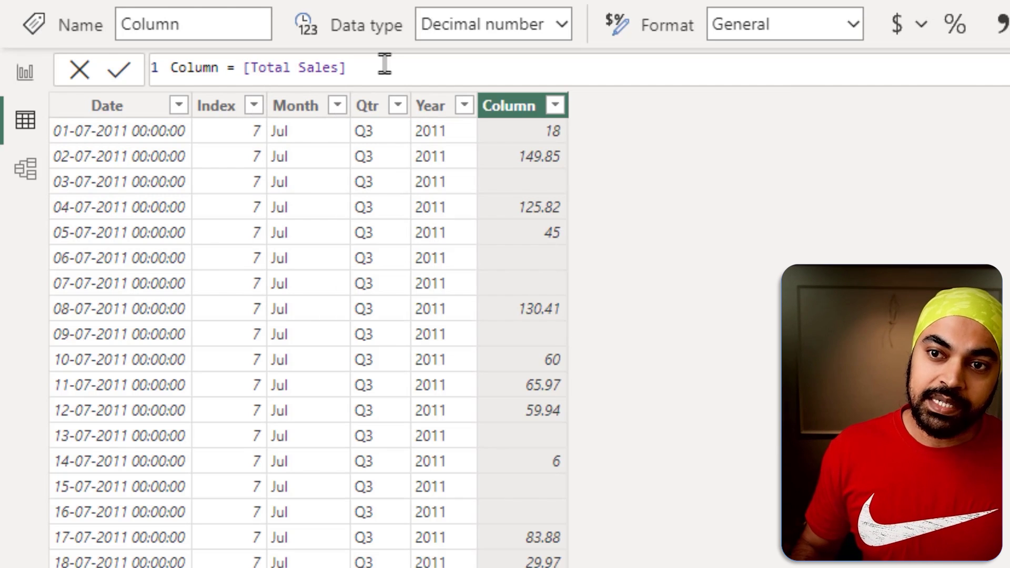
# Step: Filter the Calendar table to show only month Jan of year 2011
pyautogui.click(336, 107)
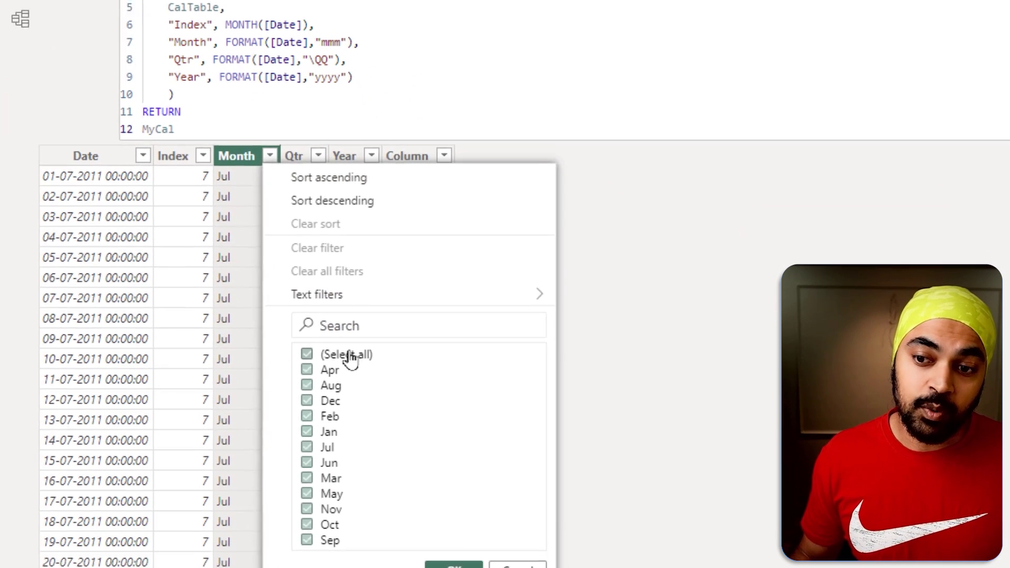
pyautogui.click(432, 348)
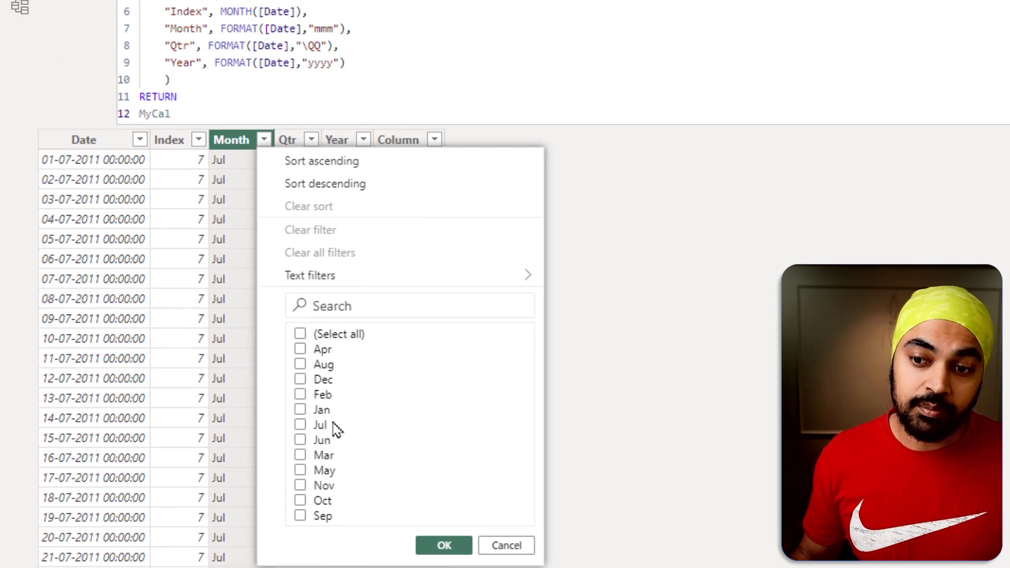
pyautogui.click(322, 413)
pyautogui.click(444, 545)
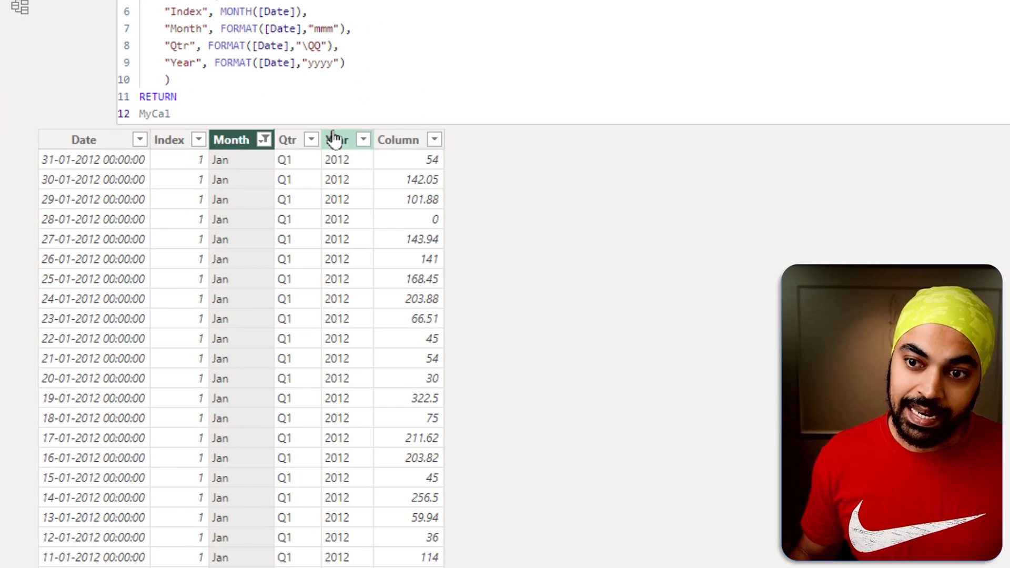
pyautogui.click(363, 140)
pyautogui.click(415, 361)
pyautogui.click(527, 401)
# Step: Sort the Calendar table by its Total Sales column in descending order and compare the highest value with January 2011 in the report matrix
pyautogui.click(435, 139)
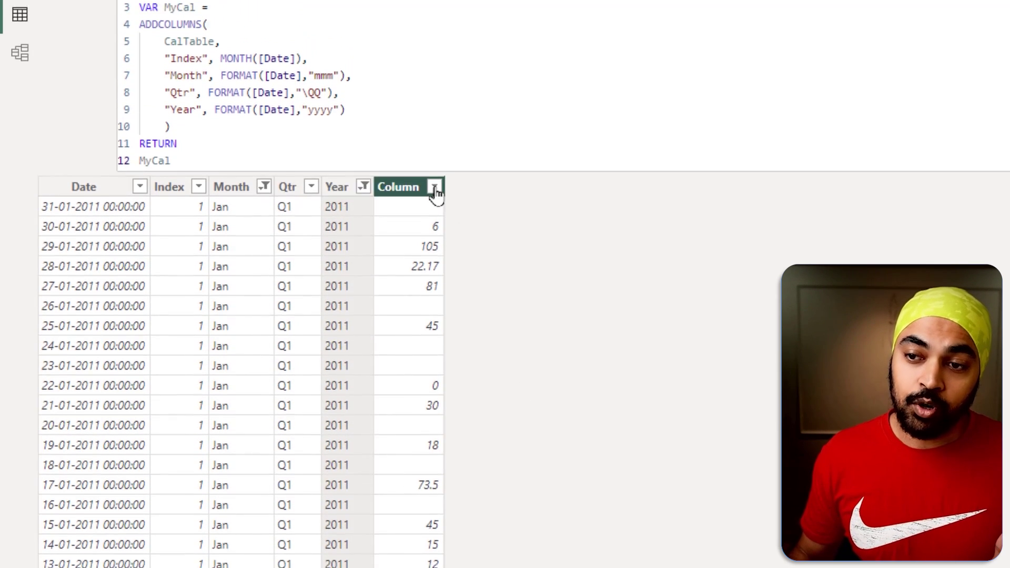
pyautogui.click(526, 94)
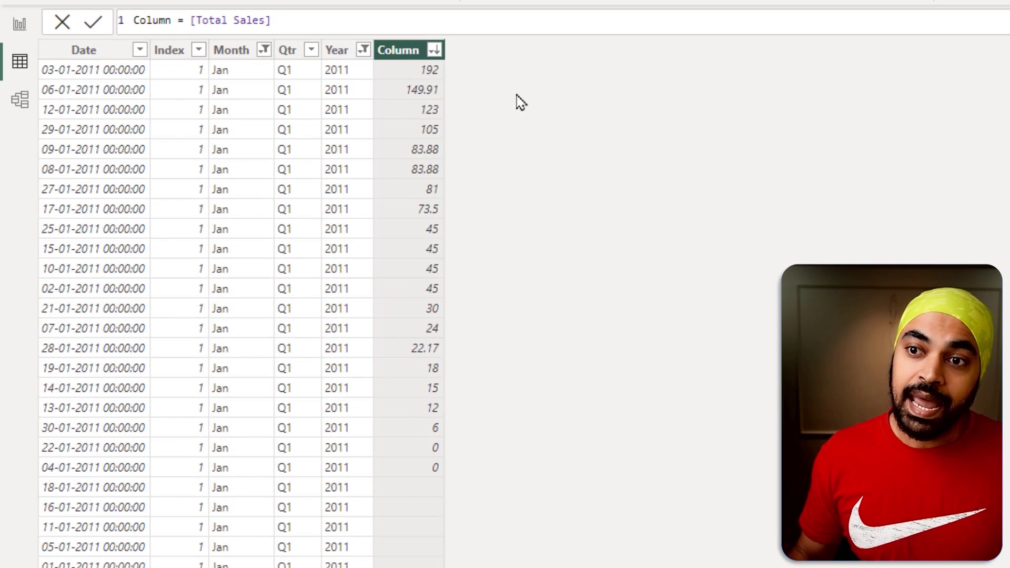
pyautogui.moveTo(411, 61); pyautogui.dragTo(457, 81)
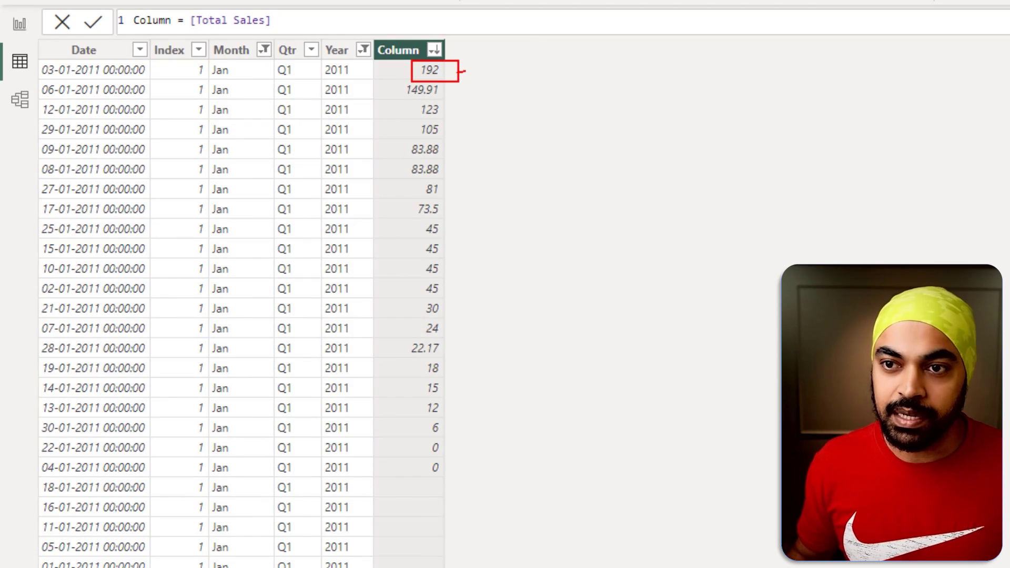
pyautogui.click(20, 25)
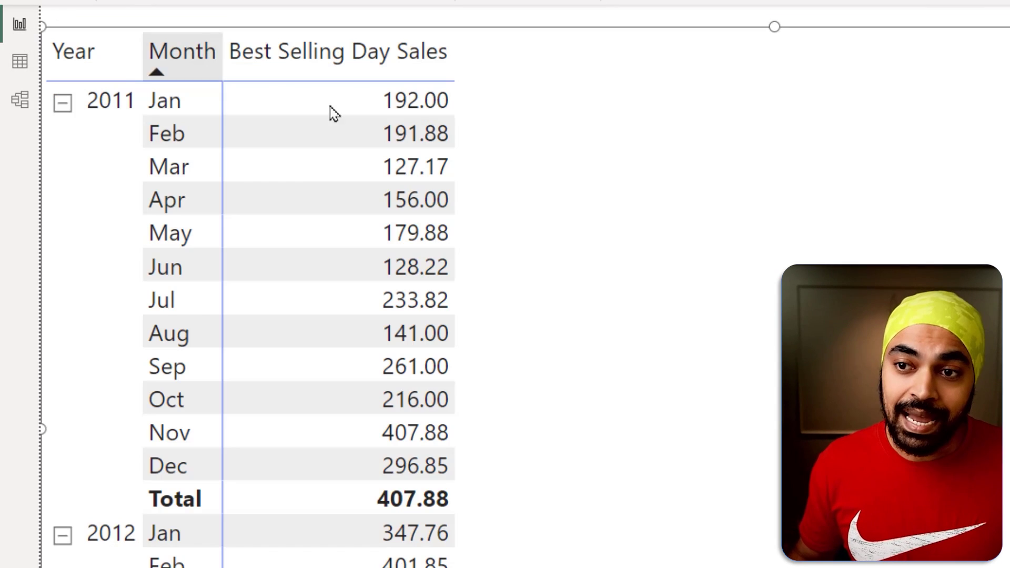
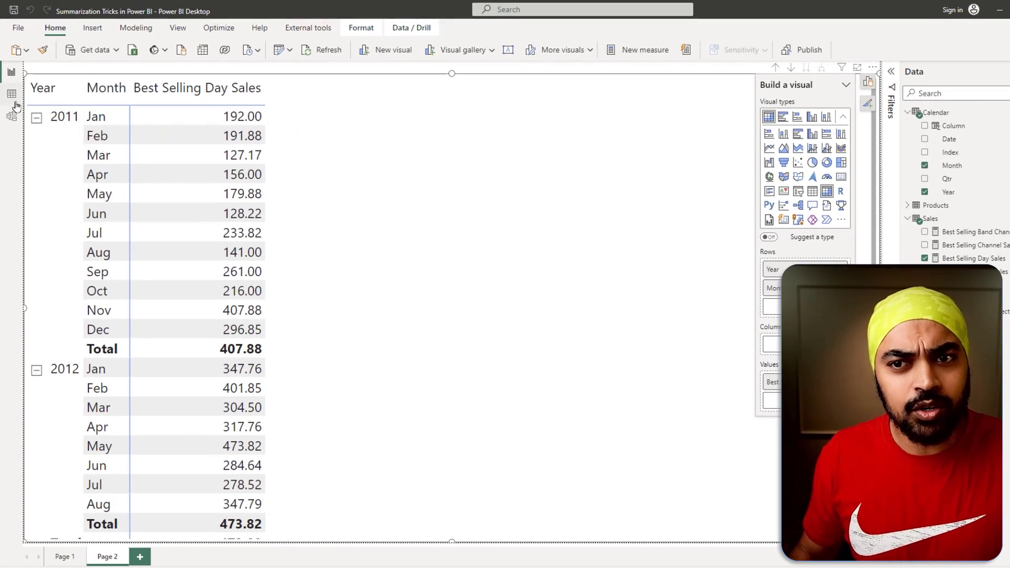
# Step: Review the Sales table's rows and the Products table's relationship to Sales in the data model
pyautogui.click(14, 83)
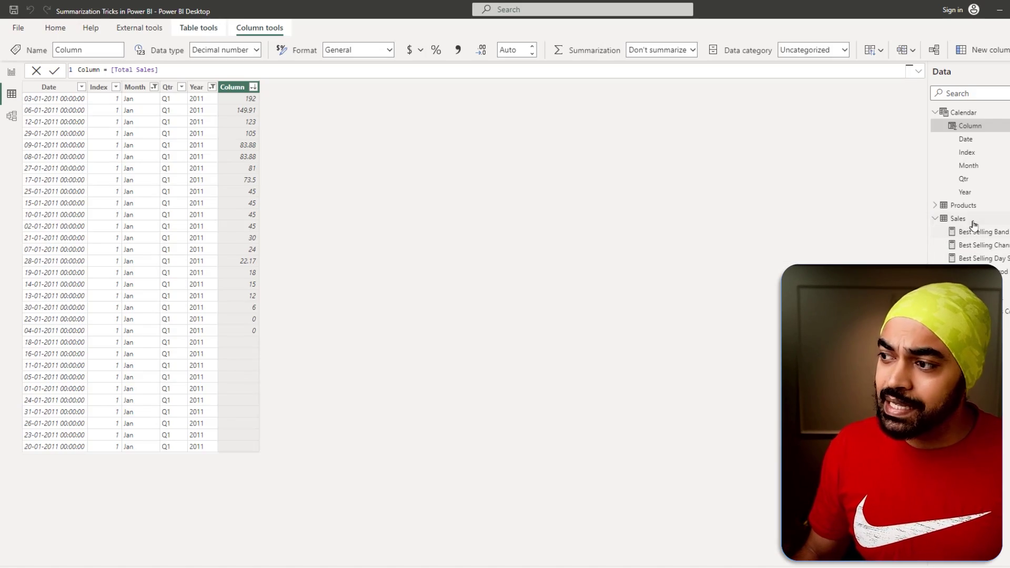
pyautogui.click(941, 218)
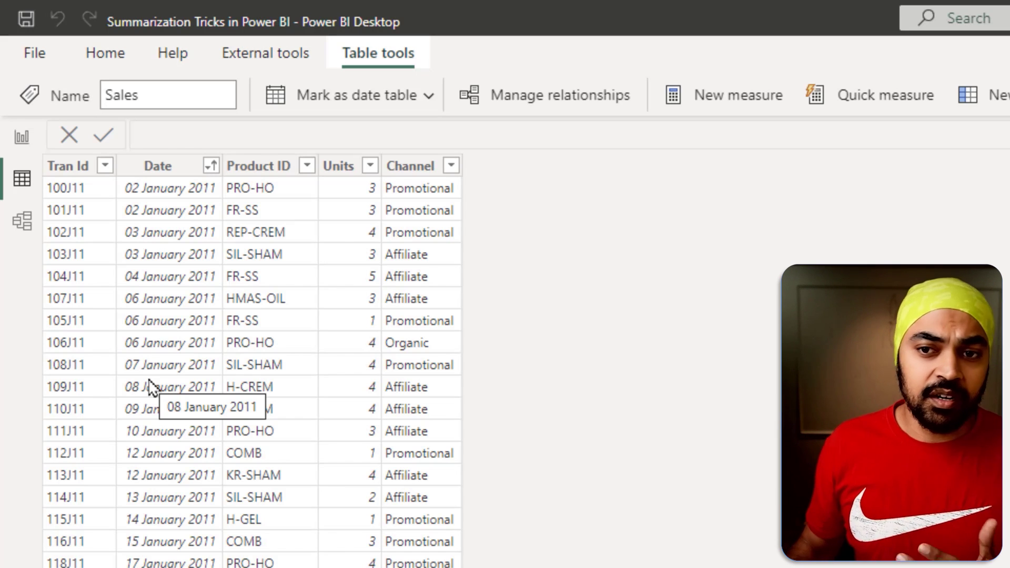
pyautogui.click(24, 223)
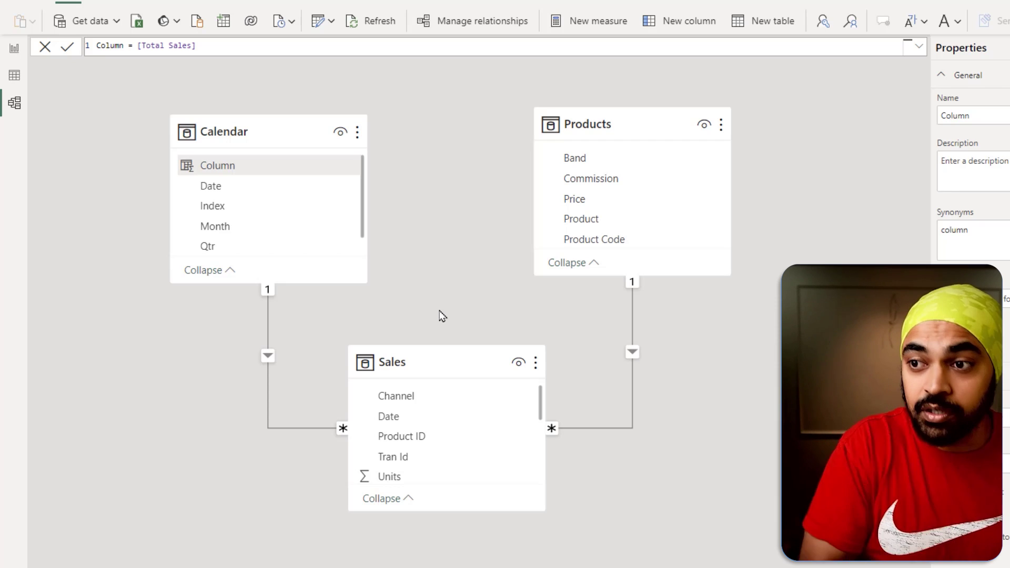
pyautogui.moveTo(597, 125)
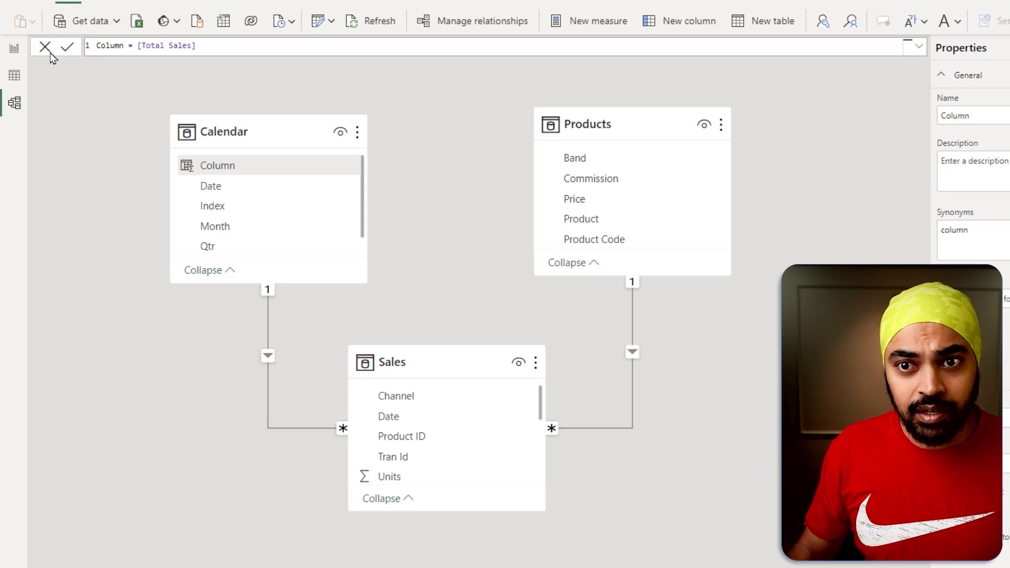
# Step: Review the Best Selling Prod Sales measure, MAXX over Products with [Total Sales], and add it to the report's Year and Month matrix
pyautogui.click(14, 51)
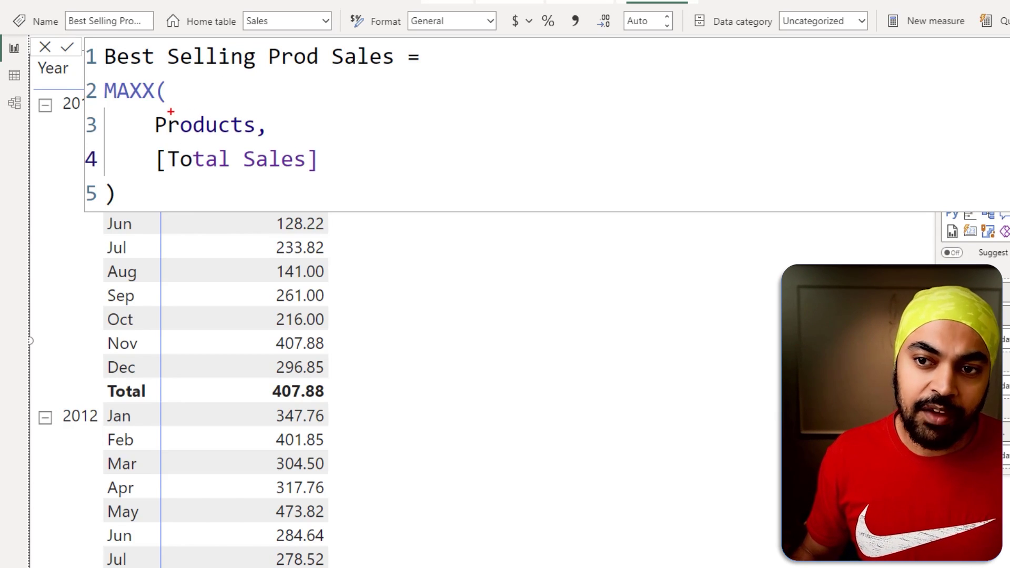
pyautogui.moveTo(151, 108); pyautogui.dragTo(297, 145)
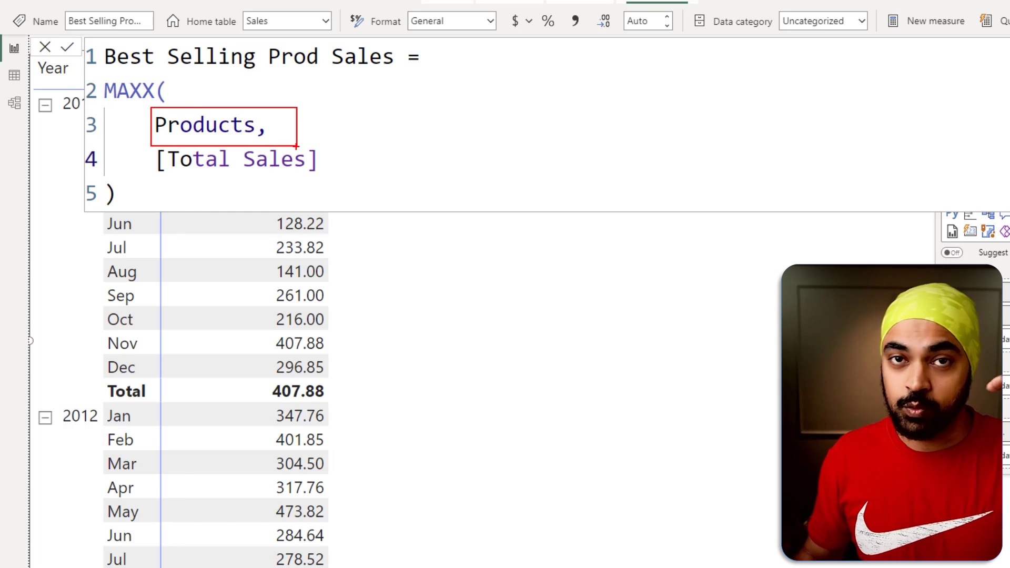
pyautogui.moveTo(321, 167); pyautogui.dragTo(346, 147)
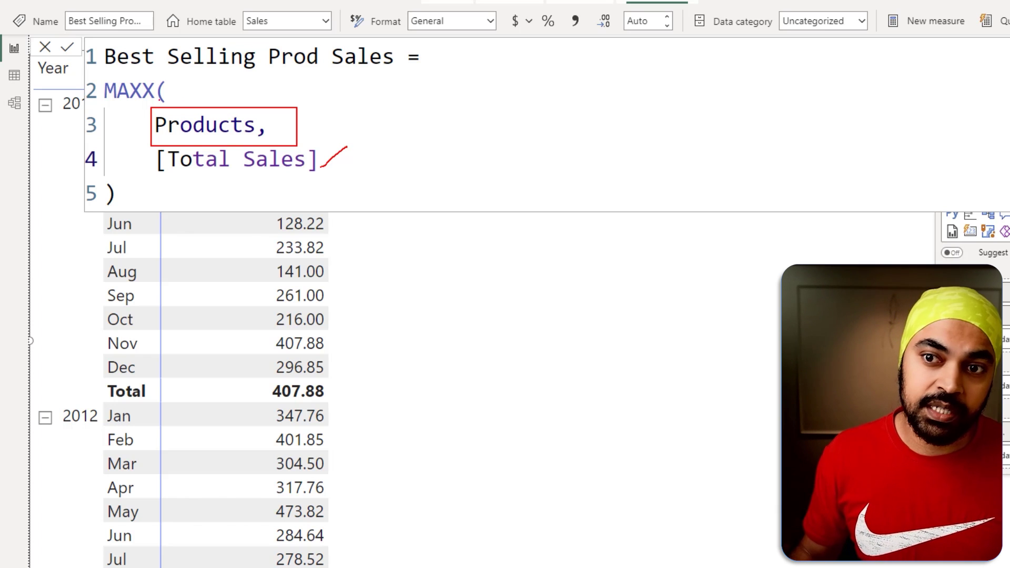
pyautogui.press('Escape')
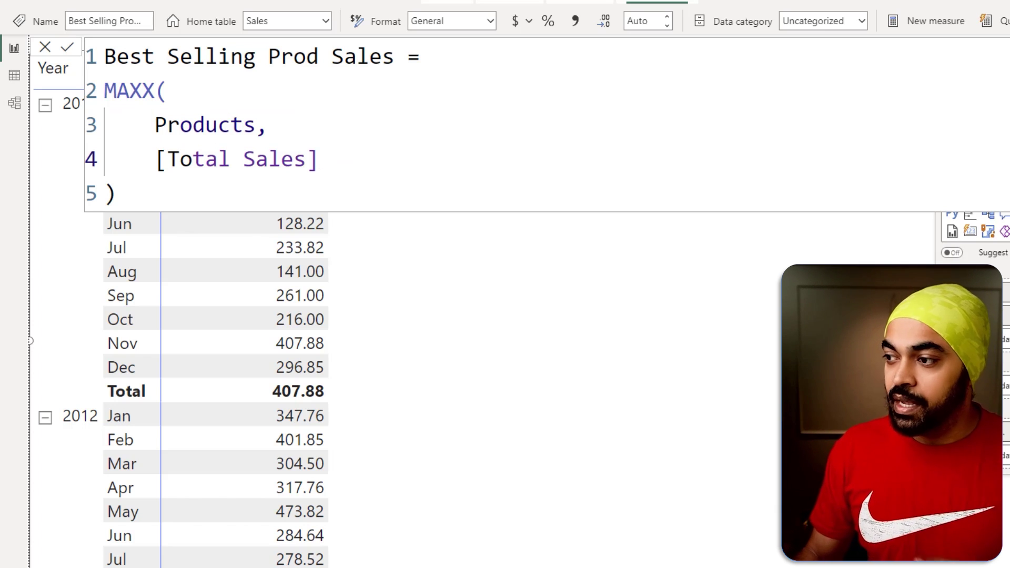
pyautogui.moveTo(1002, 326); pyautogui.dragTo(435, 149)
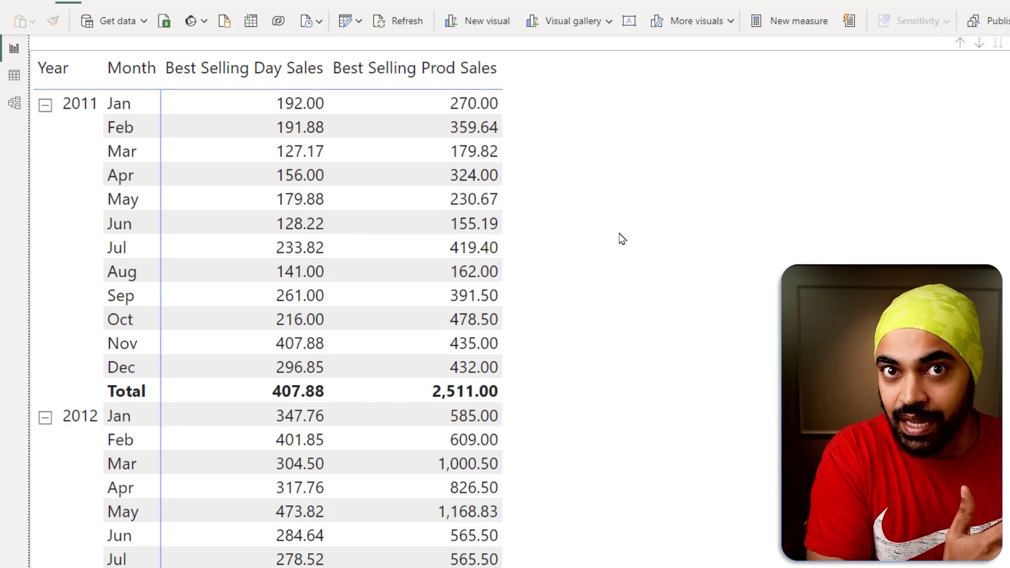
# Step: Examine the data model, marking the Channel column in Sales and the absence of a separate channel table
pyautogui.click(14, 103)
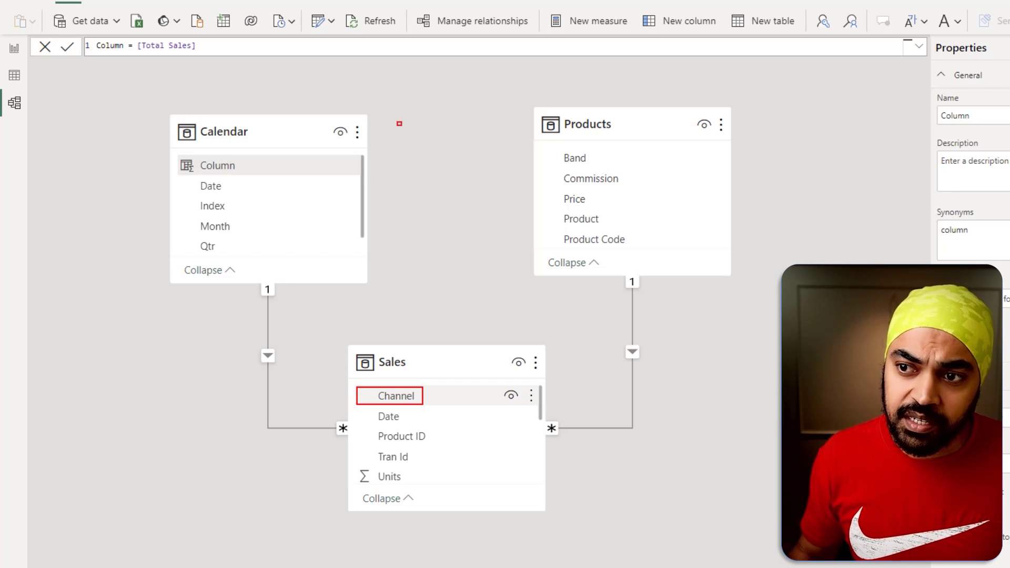
pyautogui.moveTo(398, 122); pyautogui.dragTo(481, 275)
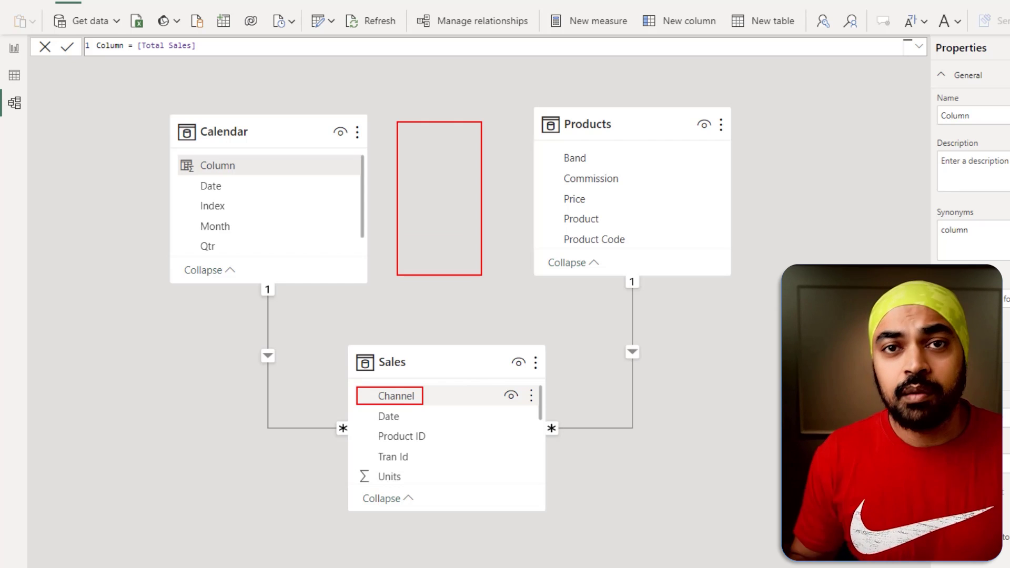
pyautogui.press('Escape')
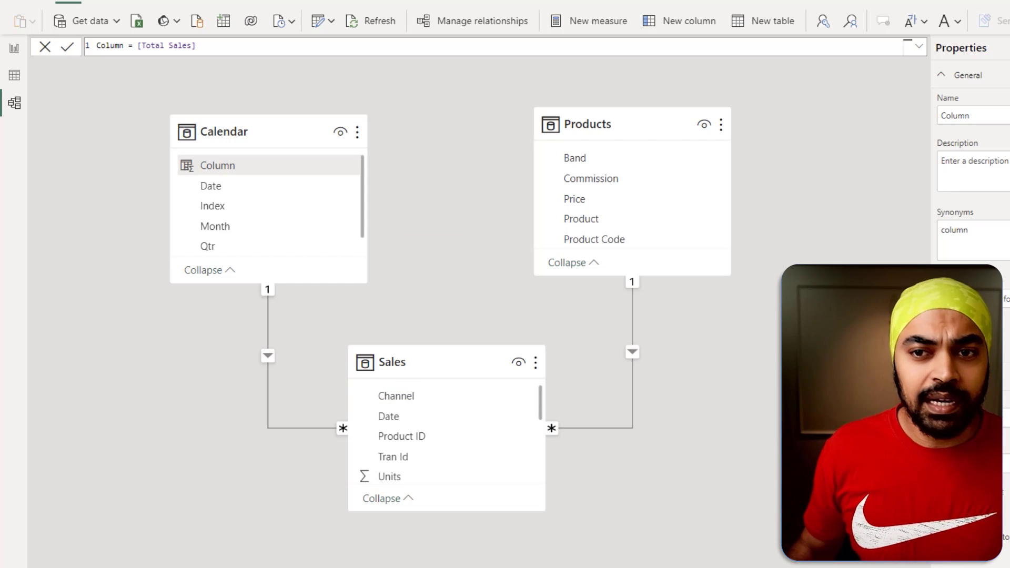
# Step: Annotate the Best Selling Channel Sales formula, MAXX over VALUES(Sales[Channel]) with [Total Sales], and add the measure to the matrix
pyautogui.click(16, 52)
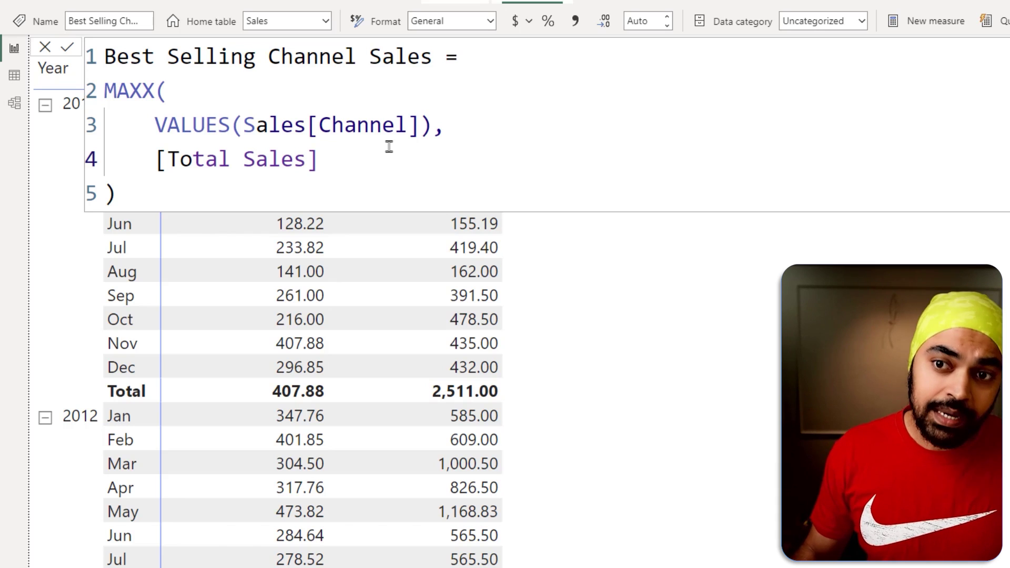
pyautogui.moveTo(106, 105)
pyautogui.mouseDown()
pyautogui.moveTo(182, 128)
pyautogui.moveTo(432, 143)
pyautogui.mouseUp()
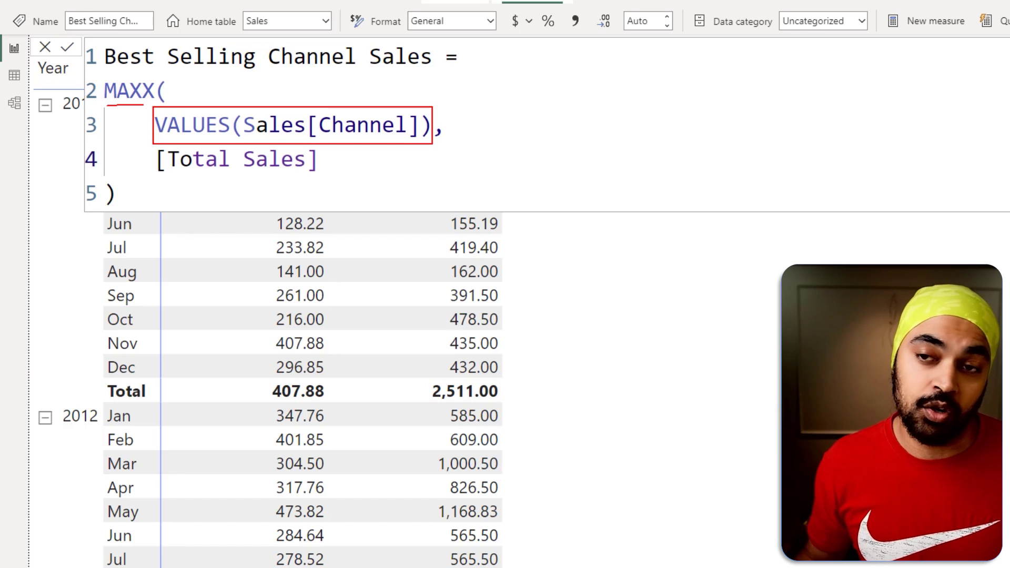
pyautogui.moveTo(664, 98)
pyautogui.mouseDown()
pyautogui.moveTo(772, 415)
pyautogui.moveTo(779, 482)
pyautogui.mouseUp()
pyautogui.moveTo(703, 143); pyautogui.dragTo(715, 143)
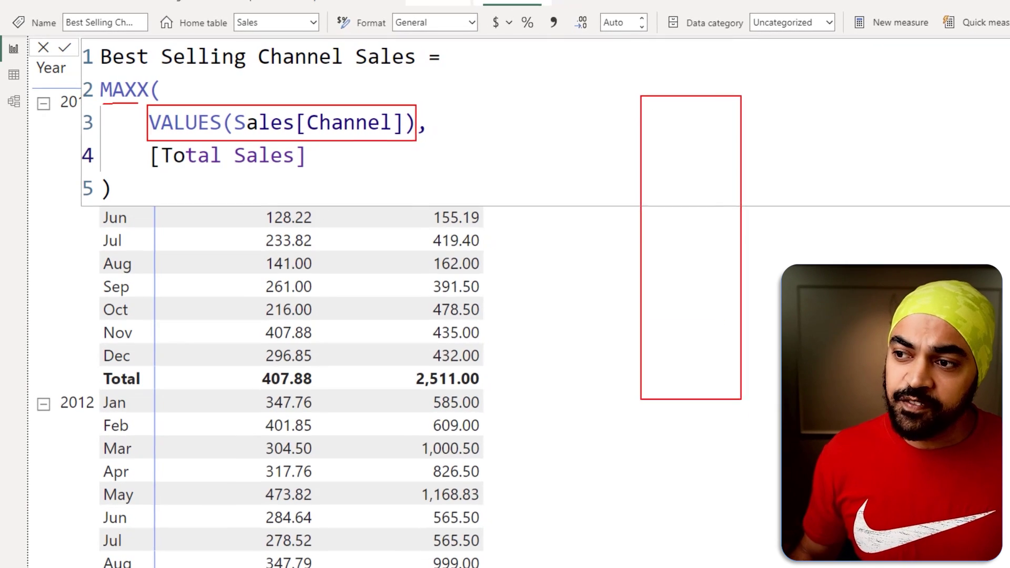
pyautogui.moveTo(674, 174); pyautogui.dragTo(705, 177)
pyautogui.moveTo(681, 216)
pyautogui.mouseDown()
pyautogui.moveTo(720, 221)
pyautogui.moveTo(720, 247)
pyautogui.mouseUp()
pyautogui.moveTo(698, 269)
pyautogui.mouseDown()
pyautogui.moveTo(720, 273)
pyautogui.moveTo(720, 309)
pyautogui.mouseUp()
pyautogui.moveTo(385, 109); pyautogui.dragTo(395, 96)
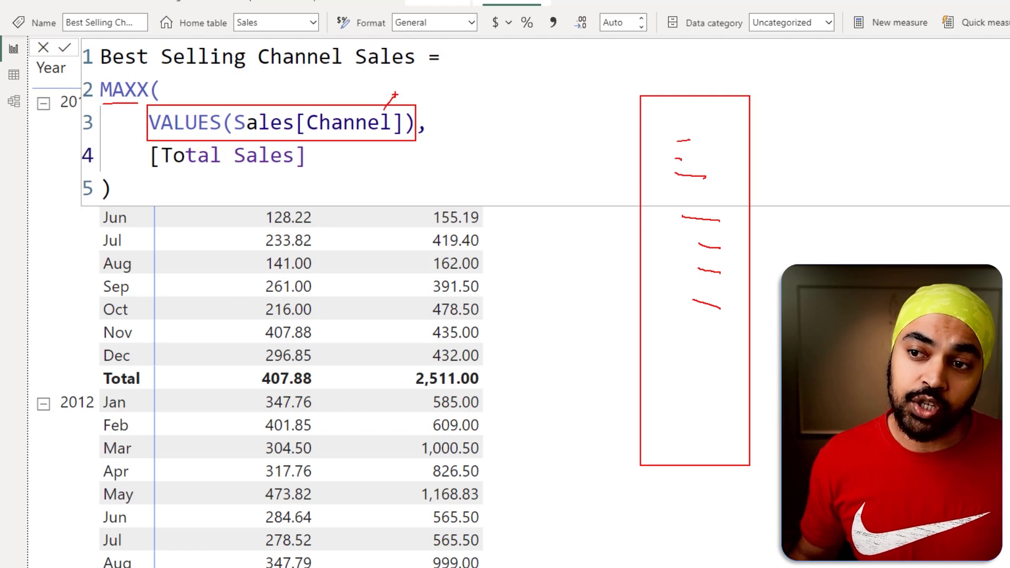
pyautogui.moveTo(718, 187)
pyautogui.mouseDown()
pyautogui.moveTo(797, 202)
pyautogui.moveTo(789, 222)
pyautogui.mouseUp()
pyautogui.moveTo(850, 97); pyautogui.dragTo(891, 231)
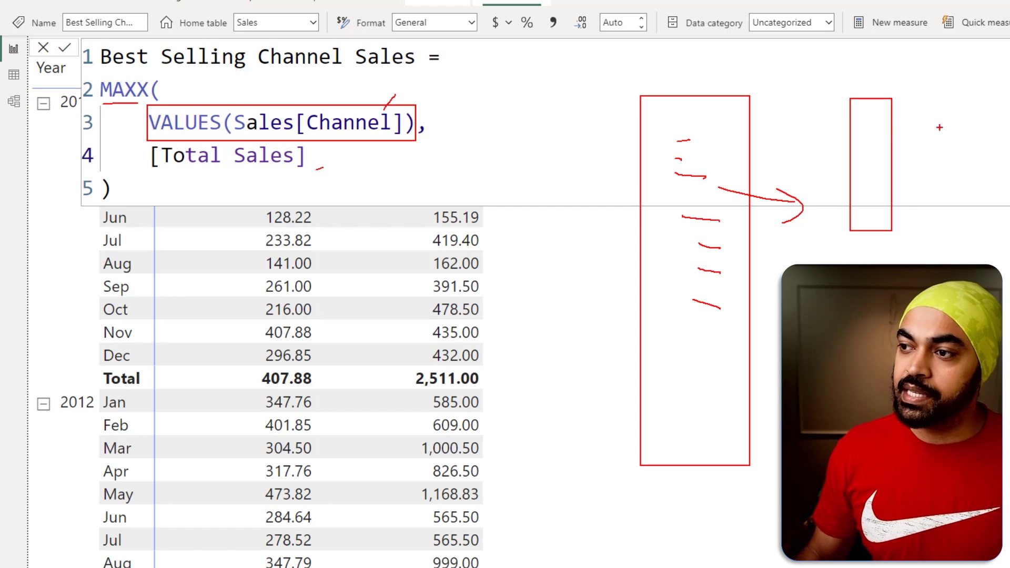
pyautogui.moveTo(902, 113)
pyautogui.mouseDown()
pyautogui.moveTo(918, 112)
pyautogui.moveTo(922, 136)
pyautogui.mouseUp()
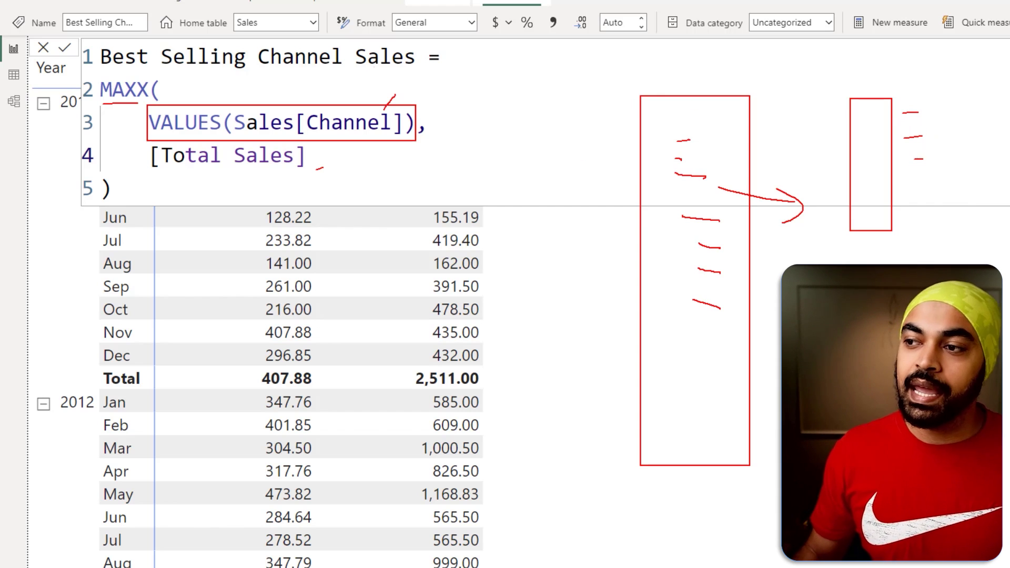
pyautogui.moveTo(173, 74)
pyautogui.mouseDown()
pyautogui.moveTo(66, 70)
pyautogui.moveTo(148, 120)
pyautogui.moveTo(82, 74)
pyautogui.mouseUp()
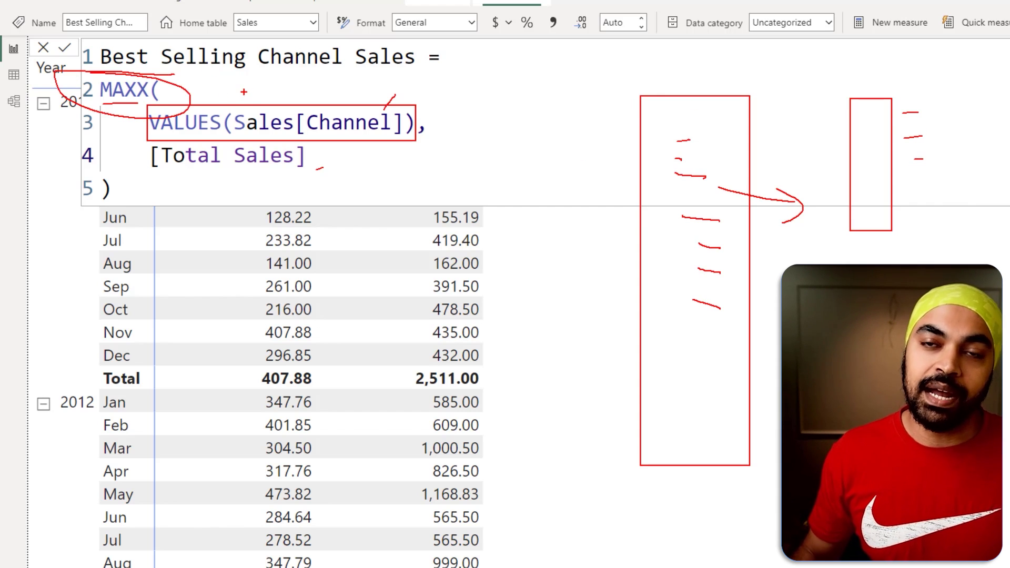
pyautogui.press('Escape')
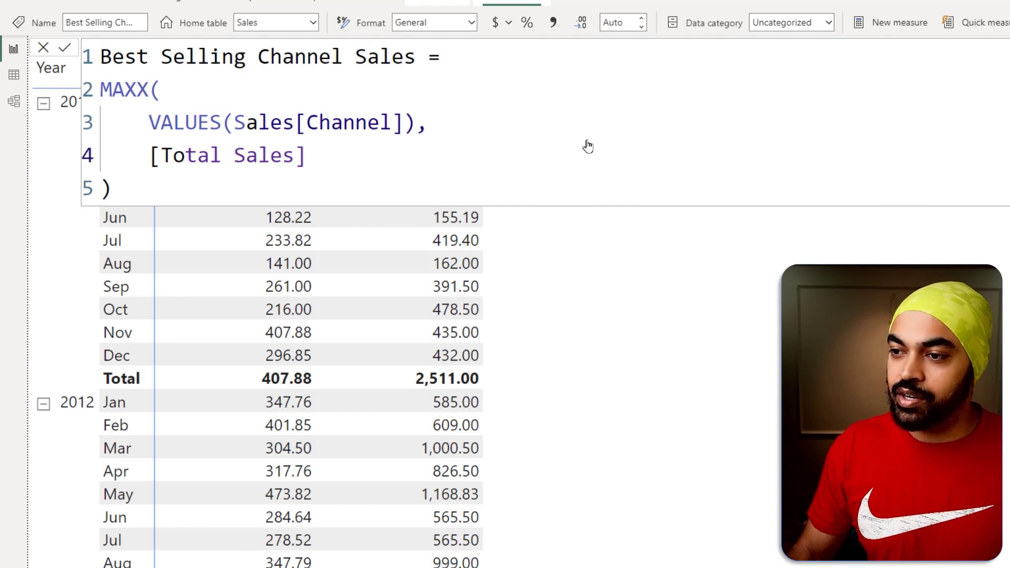
pyautogui.press('Return')
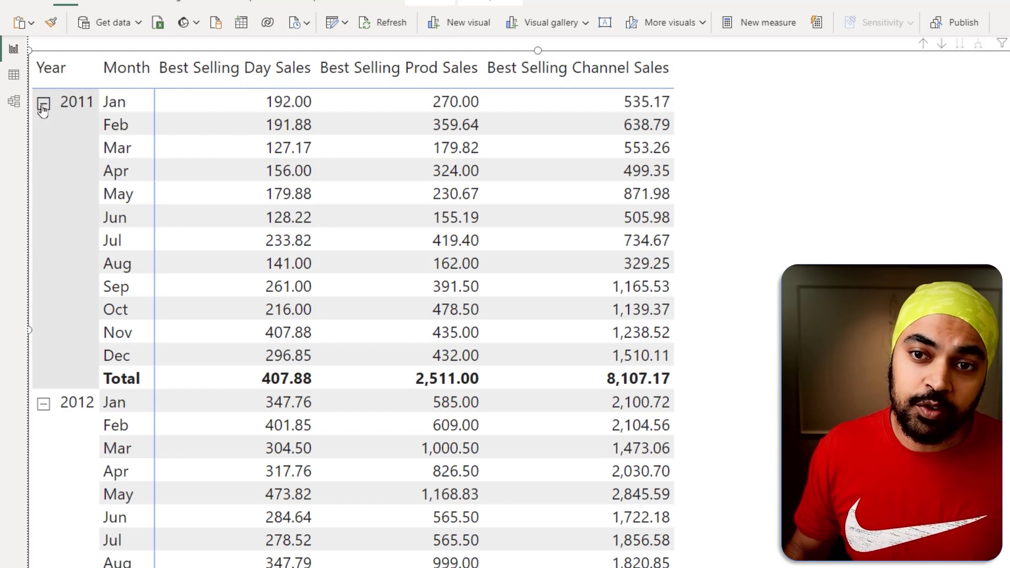
# Step: Examine the data model, marking the Band column in Products and the Channel column in Sales
pyautogui.click(19, 106)
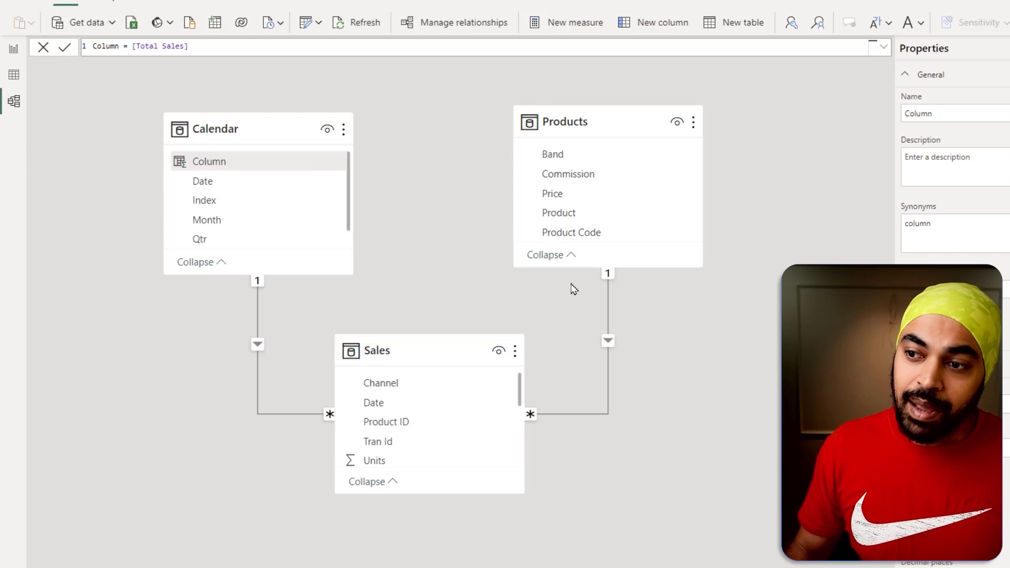
pyautogui.moveTo(527, 146); pyautogui.dragTo(574, 163)
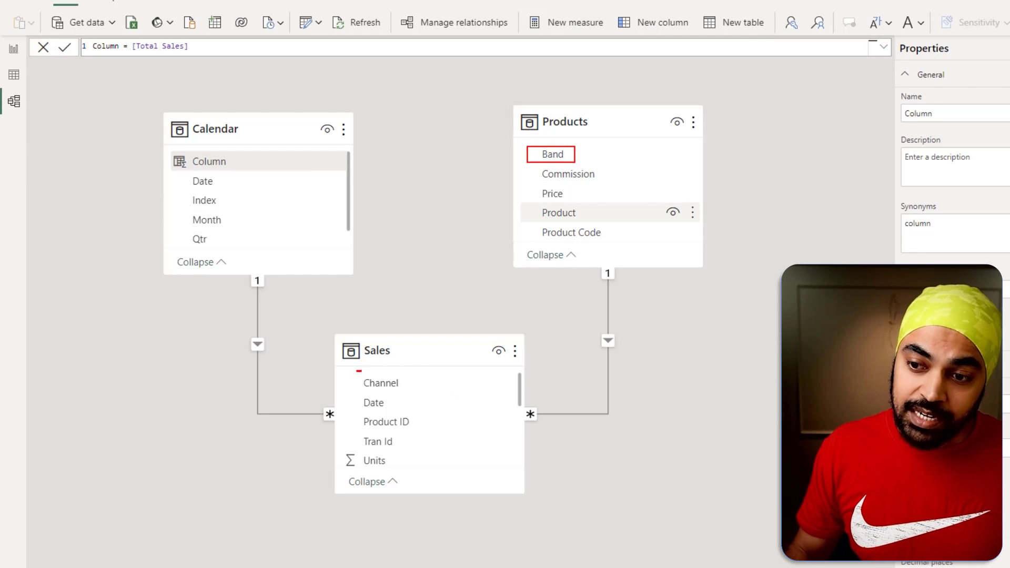
pyautogui.moveTo(359, 371); pyautogui.dragTo(407, 394)
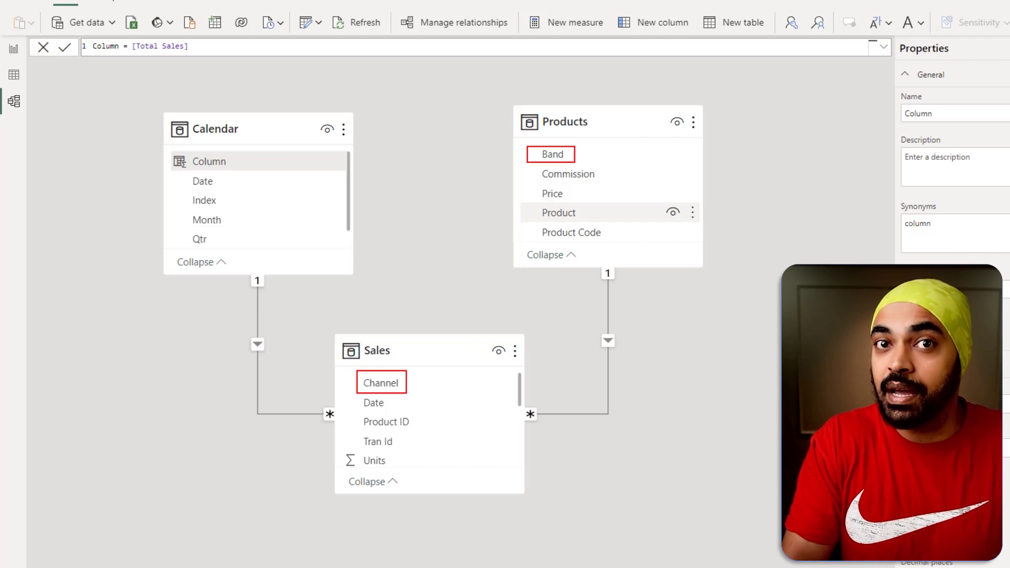
pyautogui.press('Escape')
# Step: Review the Best Selling Band Channel Sales formula, which summarizes Sales by Sales[Channel] and Products[Band], and add the measure to the matrix
pyautogui.click(14, 49)
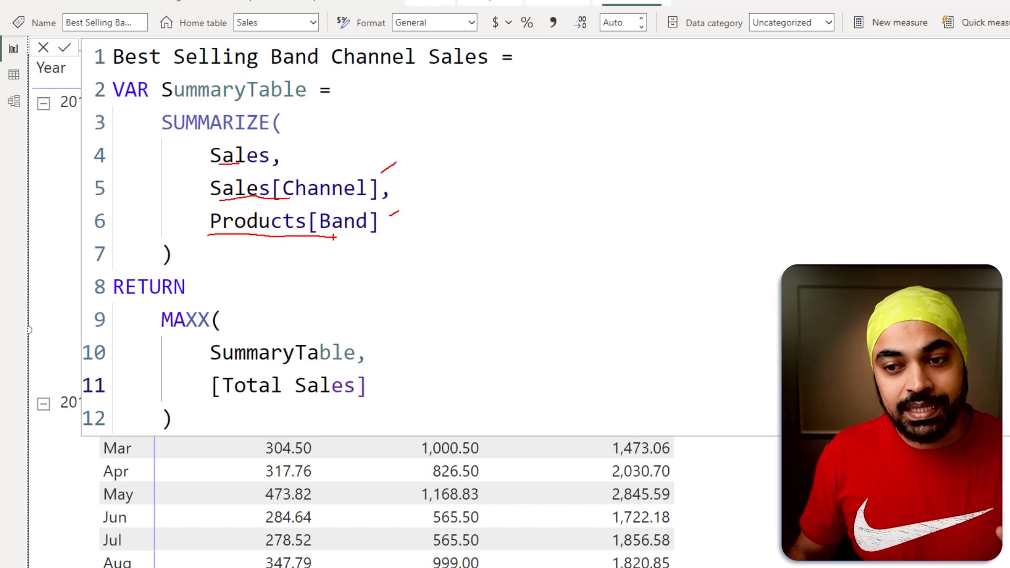
pyautogui.press('Escape')
pyautogui.moveTo(209, 340); pyautogui.dragTo(359, 371)
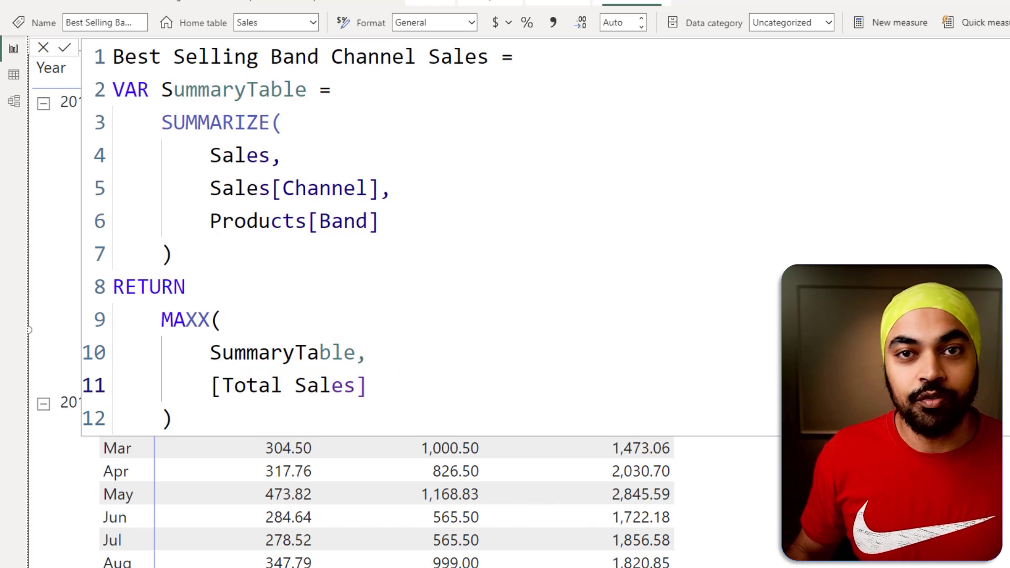
pyautogui.click(653, 214)
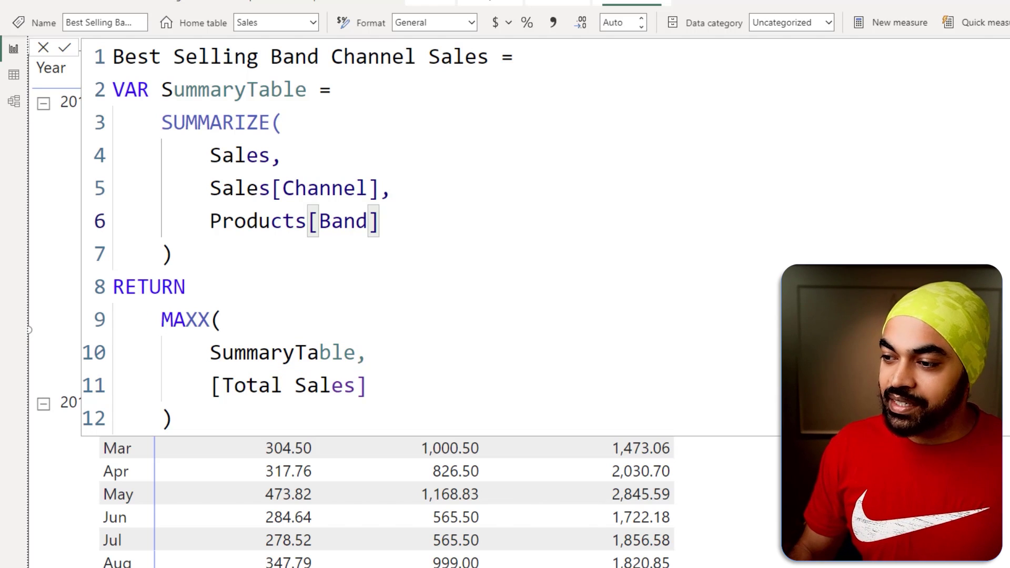
pyautogui.click(731, 494)
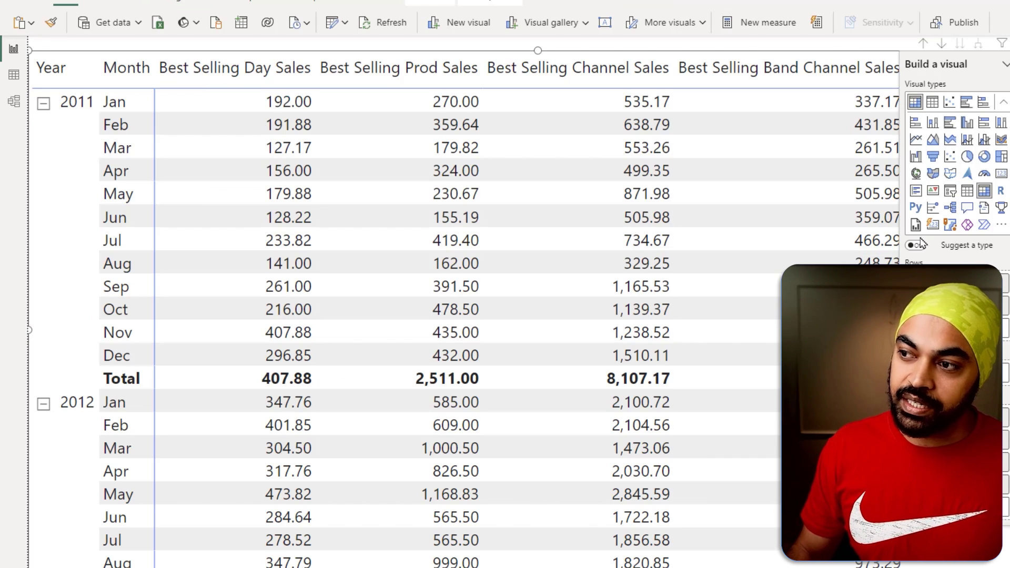
pyautogui.click(880, 44)
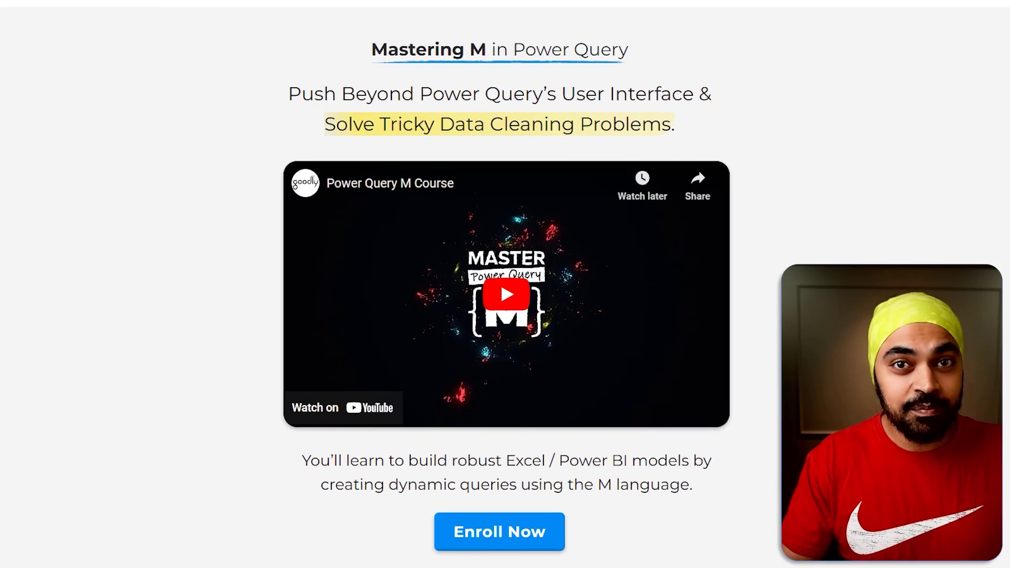
# Step: Browse the Mastering M in Power Query course web page
pyautogui.scroll(-3, 505, 284)
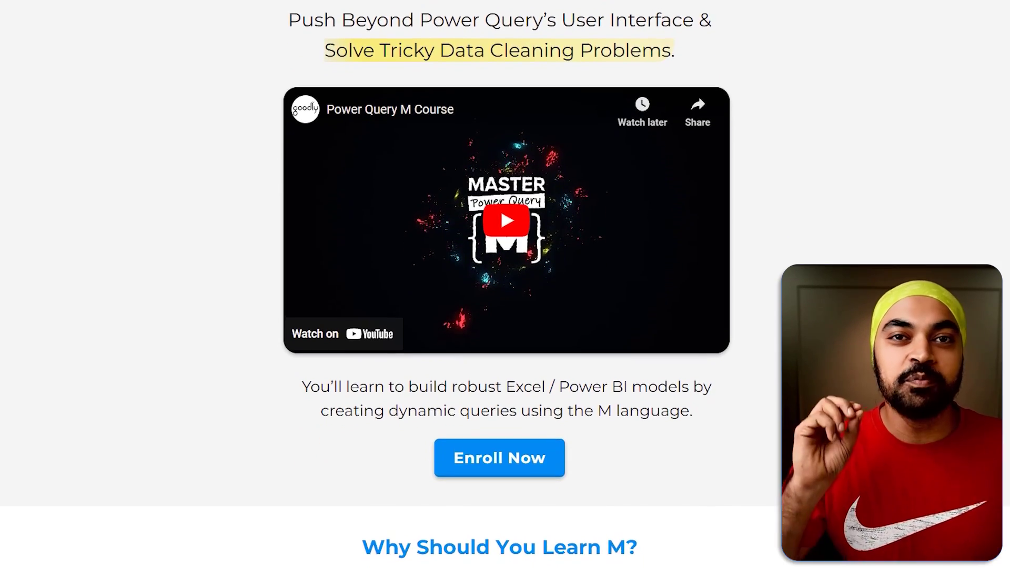
# Step: Read the Power Query M course page from "Why Should You Learn M?" through "M v/s Power Query User Interface" to "But Learning M is Hard!"
pyautogui.scroll(-2, 505, 284)
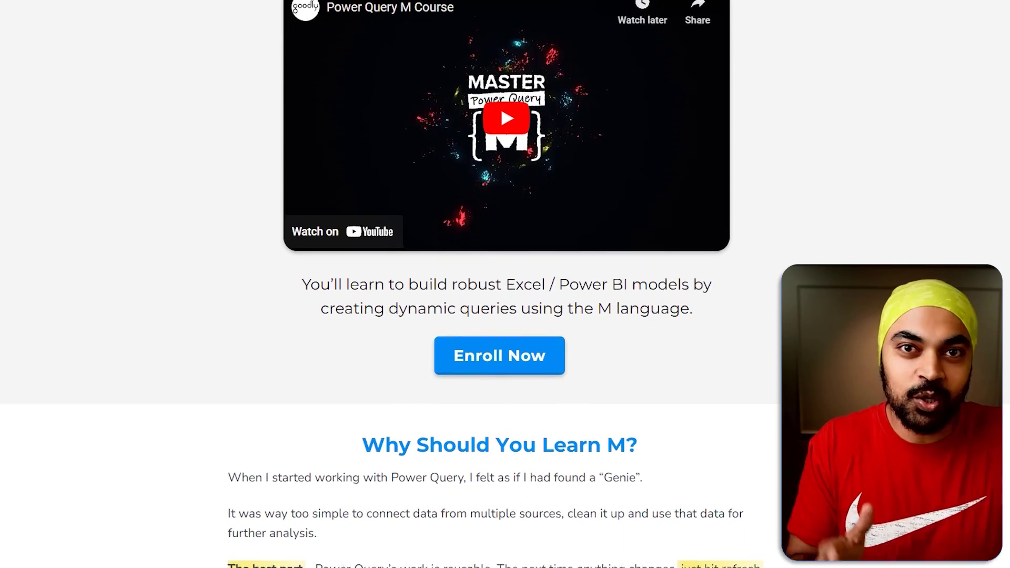
pyautogui.scroll(-2, 505, 284)
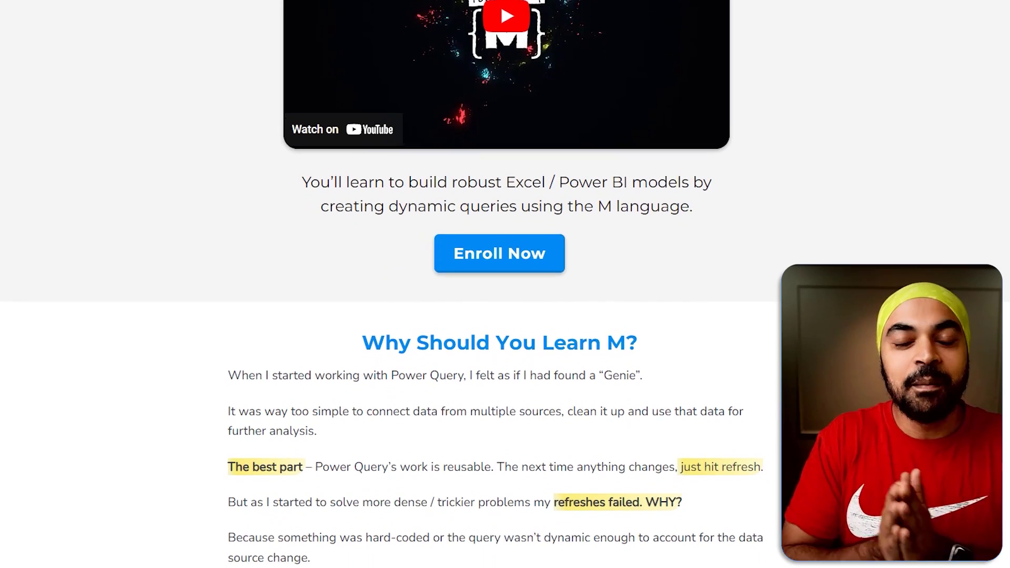
pyautogui.scroll(-2, 505, 284)
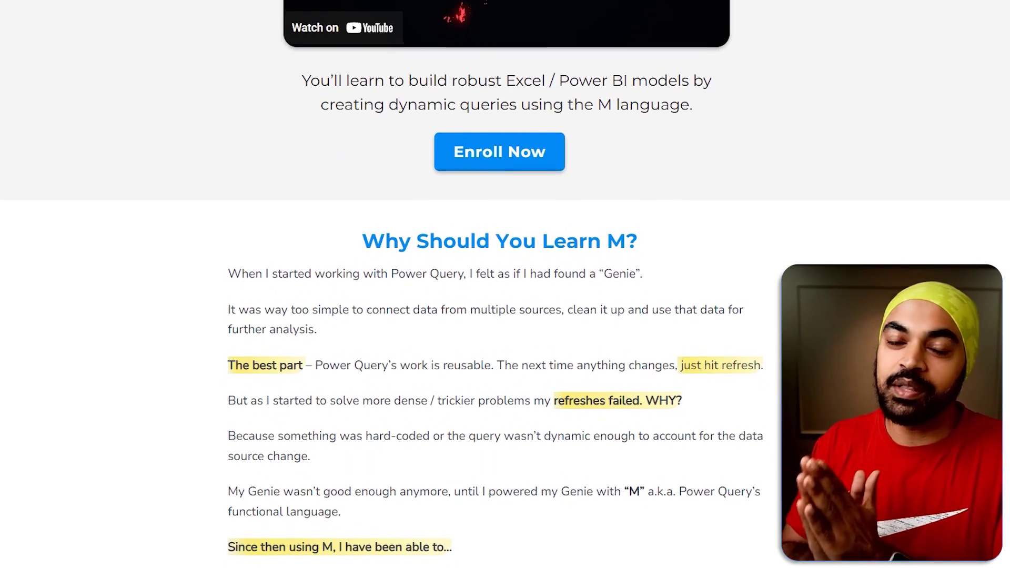
pyautogui.scroll(-2, 505, 284)
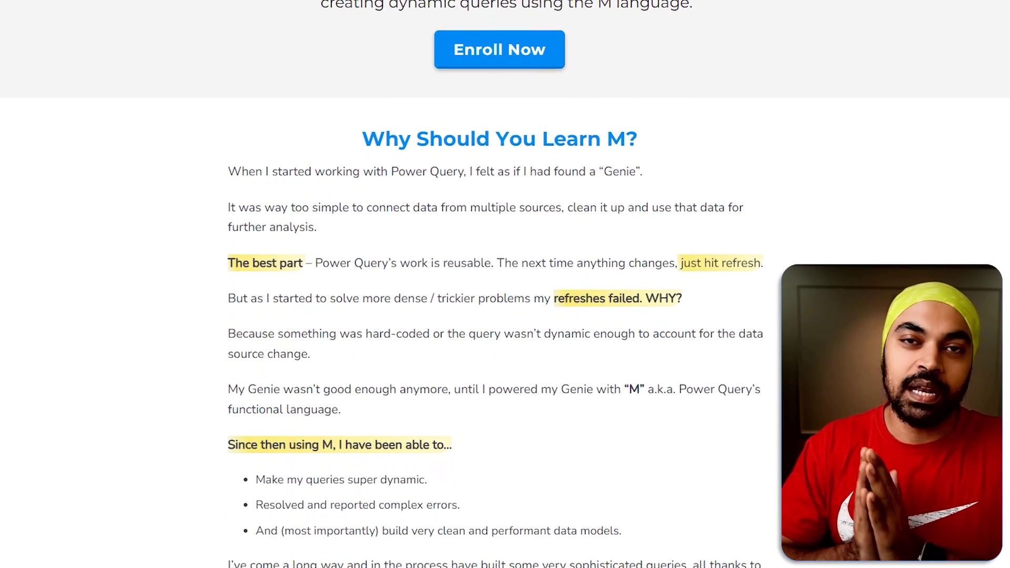
pyautogui.scroll(-2, 505, 284)
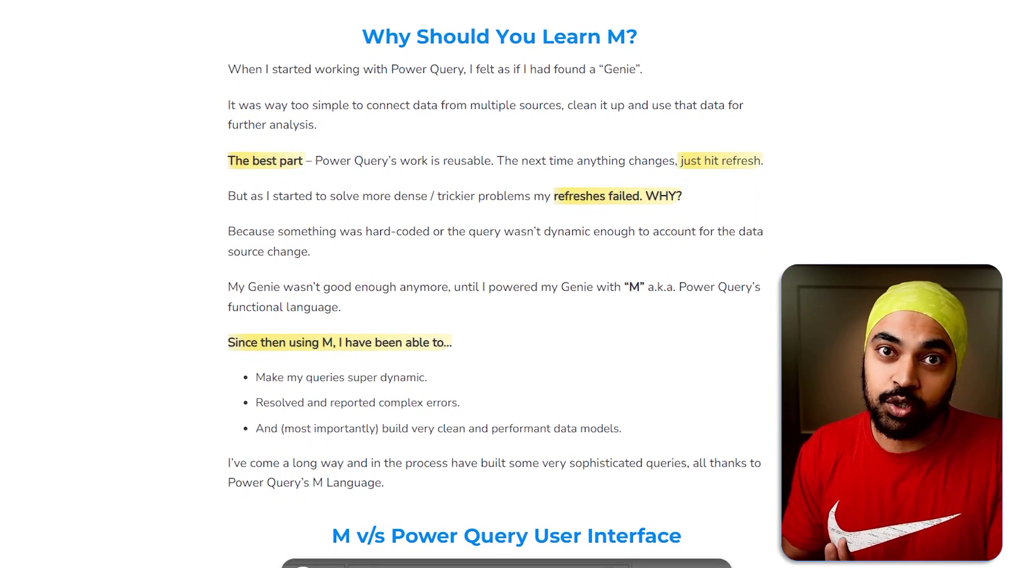
pyautogui.scroll(-2, 505, 284)
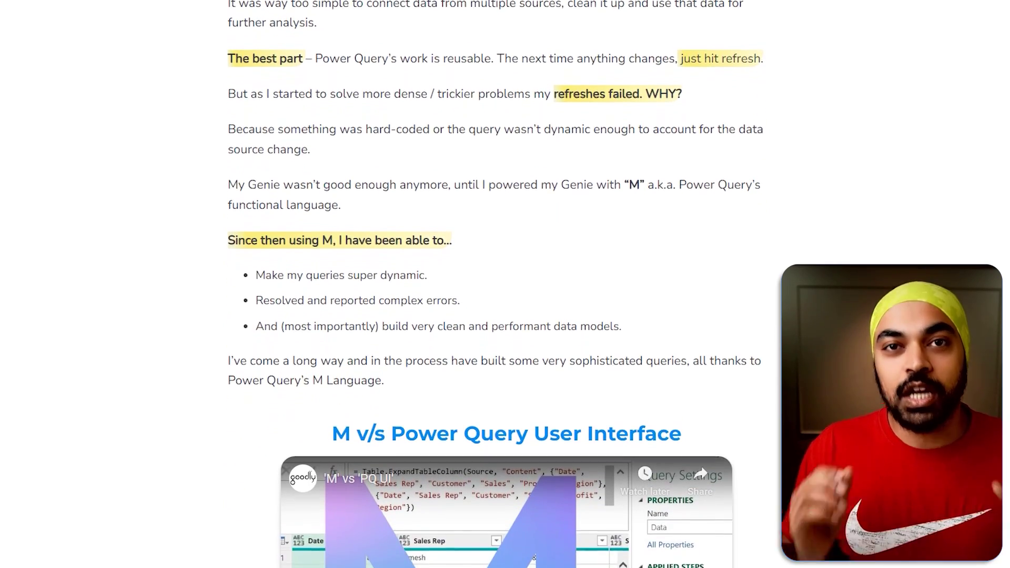
pyautogui.scroll(-2, 505, 284)
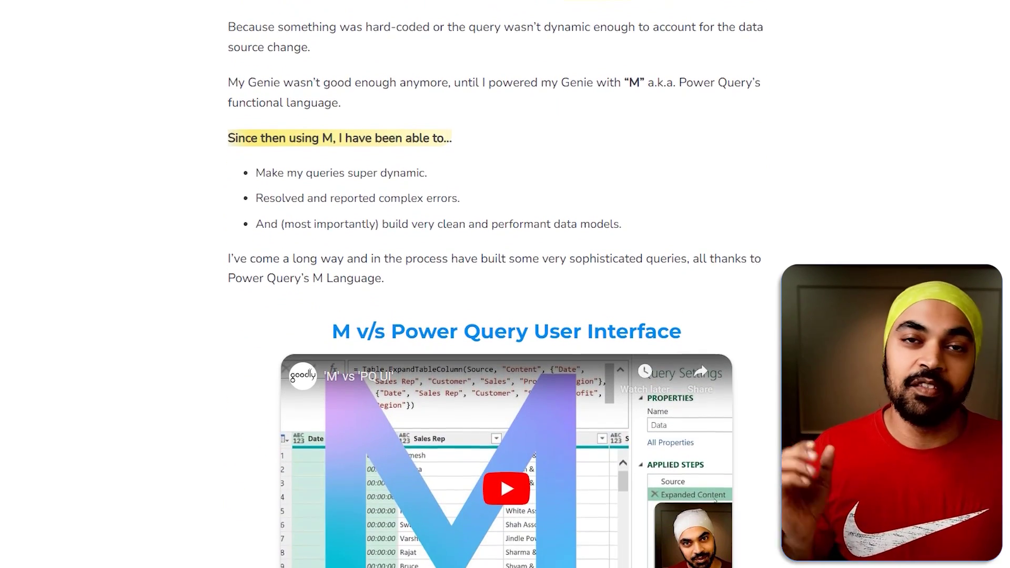
pyautogui.scroll(-2, 505, 284)
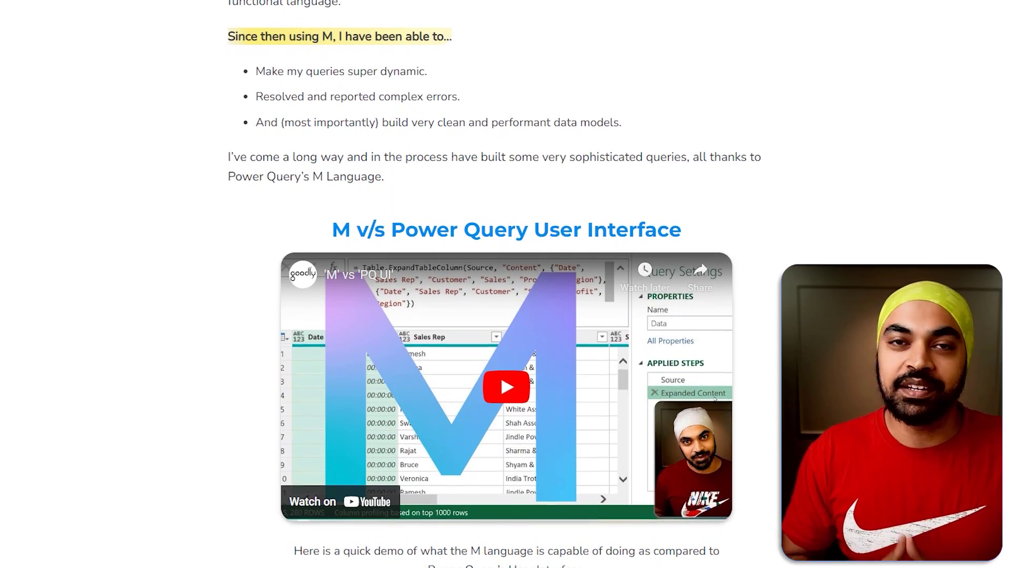
pyautogui.scroll(-2, 505, 284)
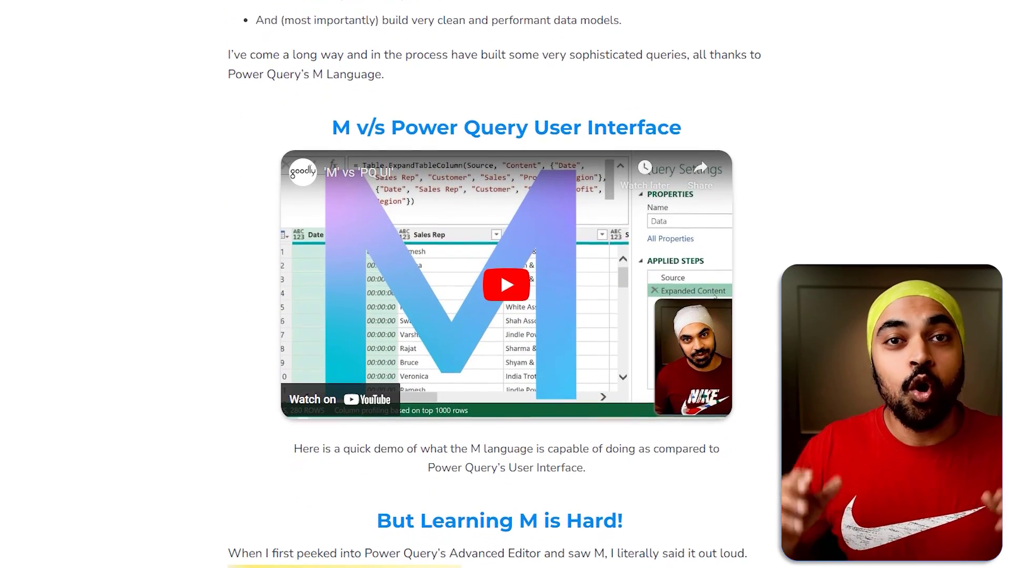
pyautogui.scroll(-2, 504, 284)
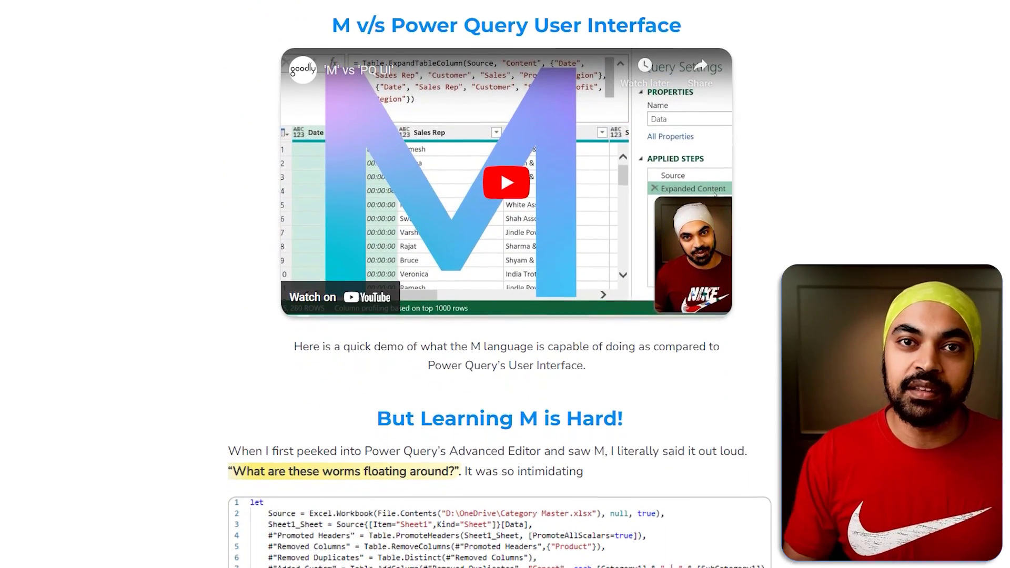
pyautogui.scroll(-2, 505, 284)
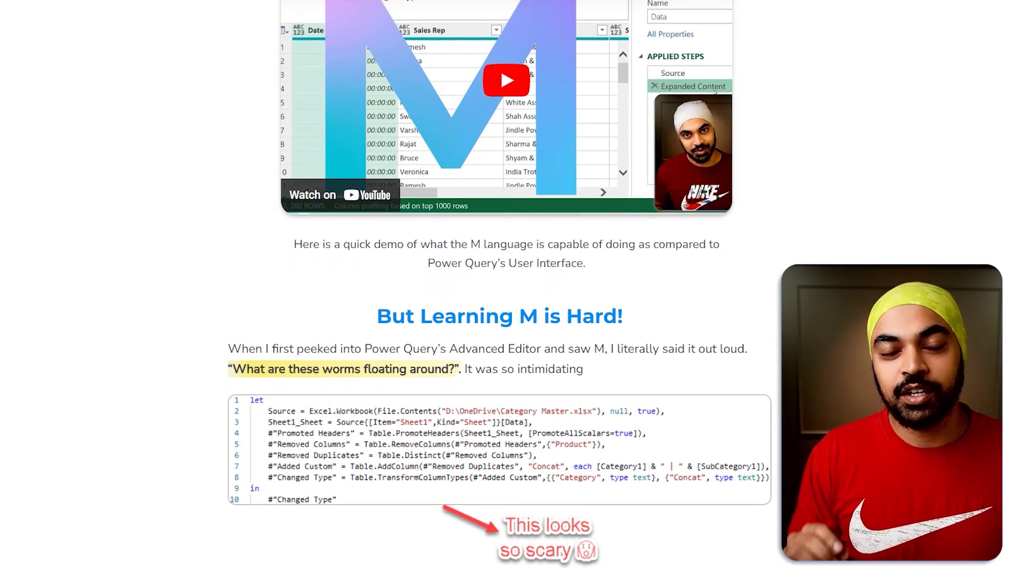
pyautogui.scroll(-2, 505, 284)
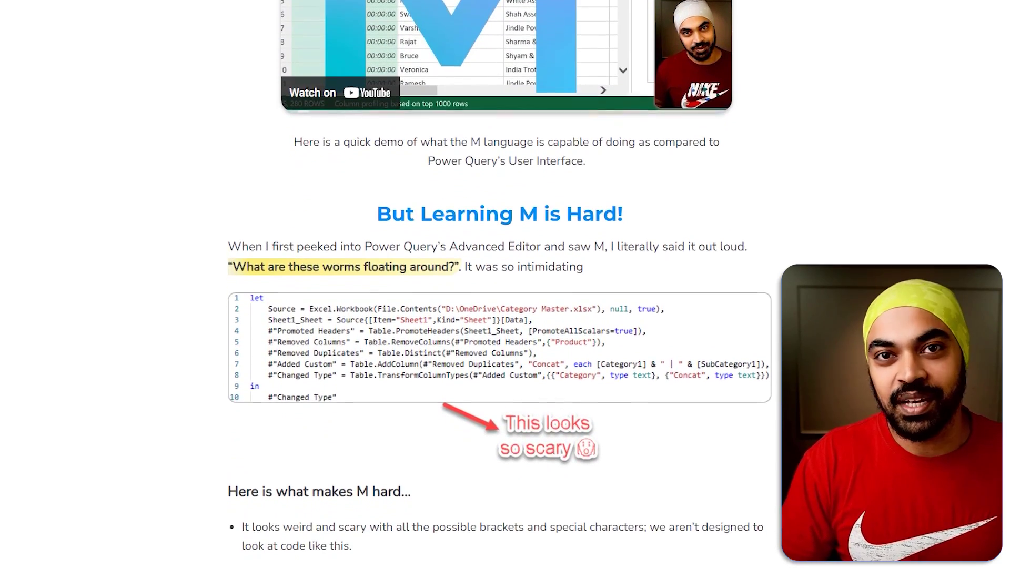